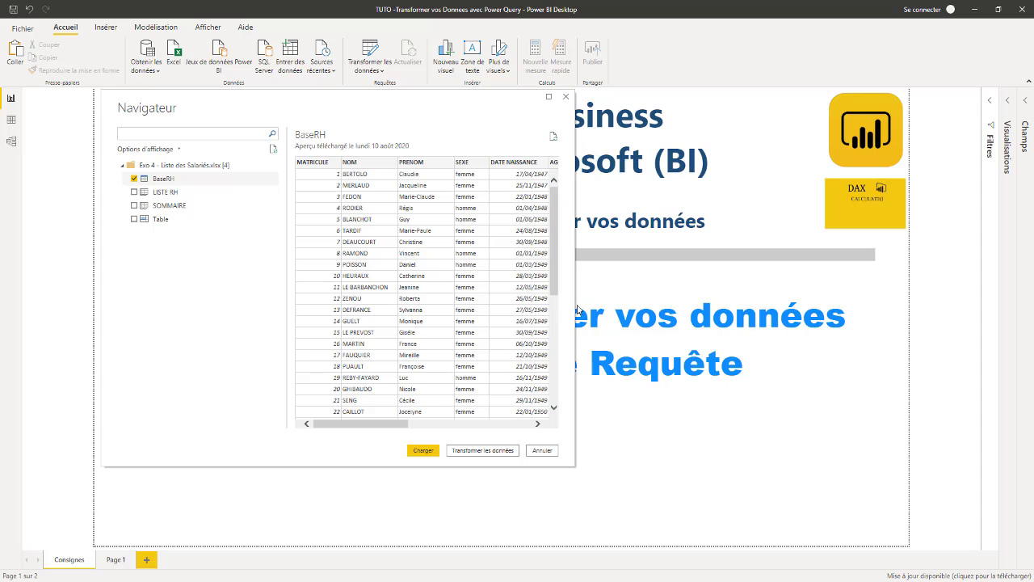
Step: Open the selected BaseRH table for transformation in the Power Query editor and refresh its outdated preview
left_click_drag(576, 310, 712, 323)
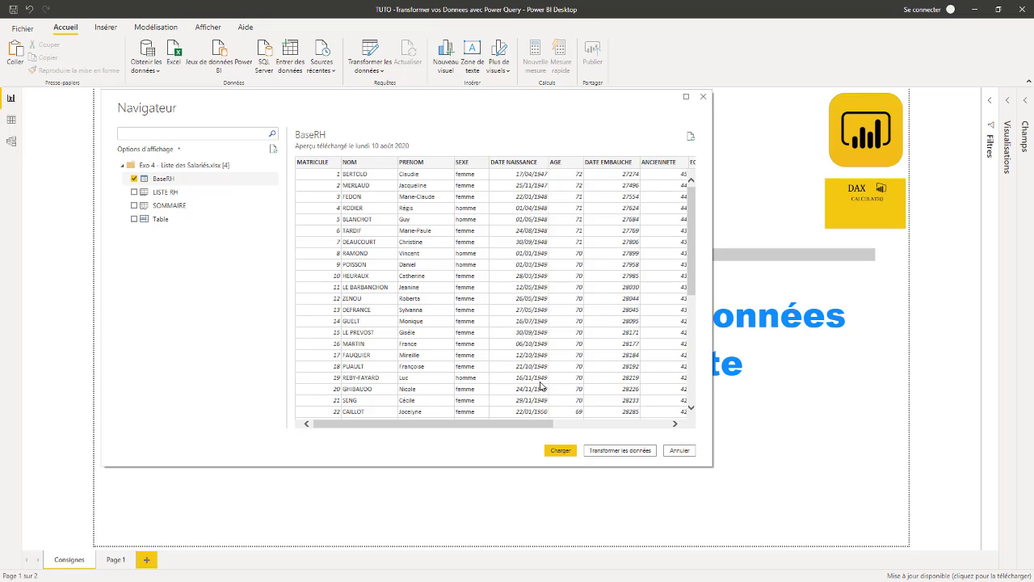
left_click(618, 451)
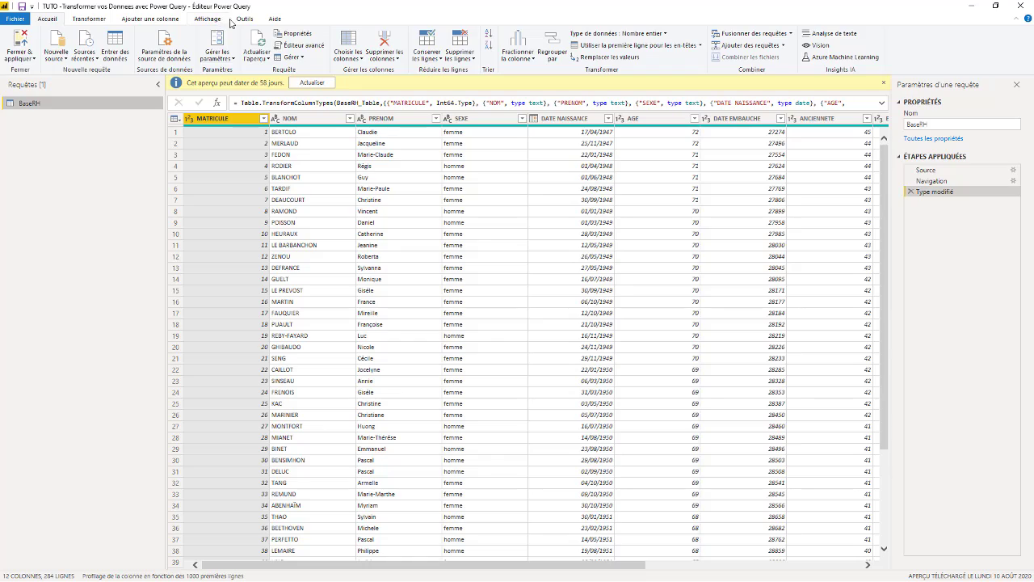
left_click_drag(401, 7, 145, 4)
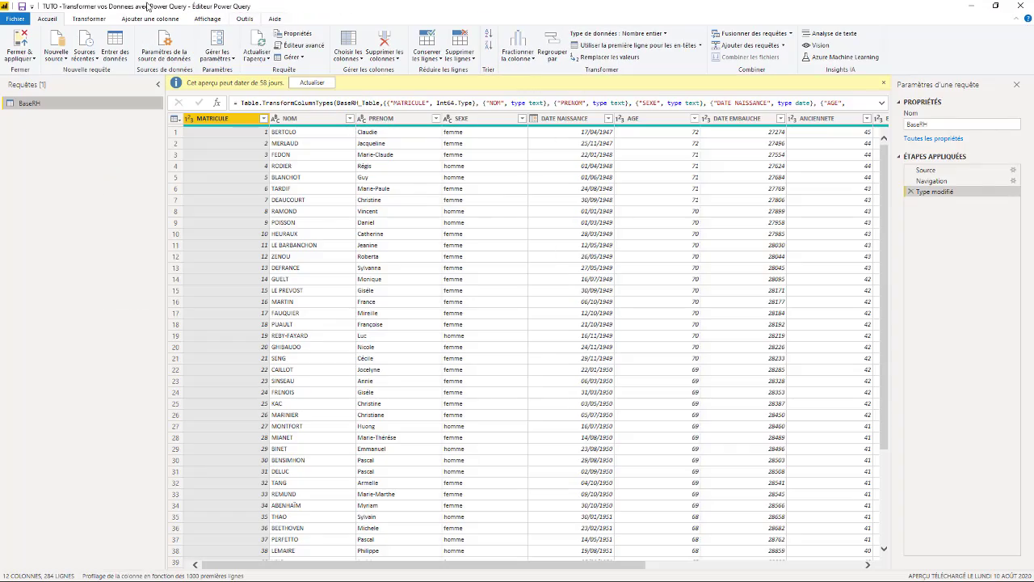
left_click(313, 82)
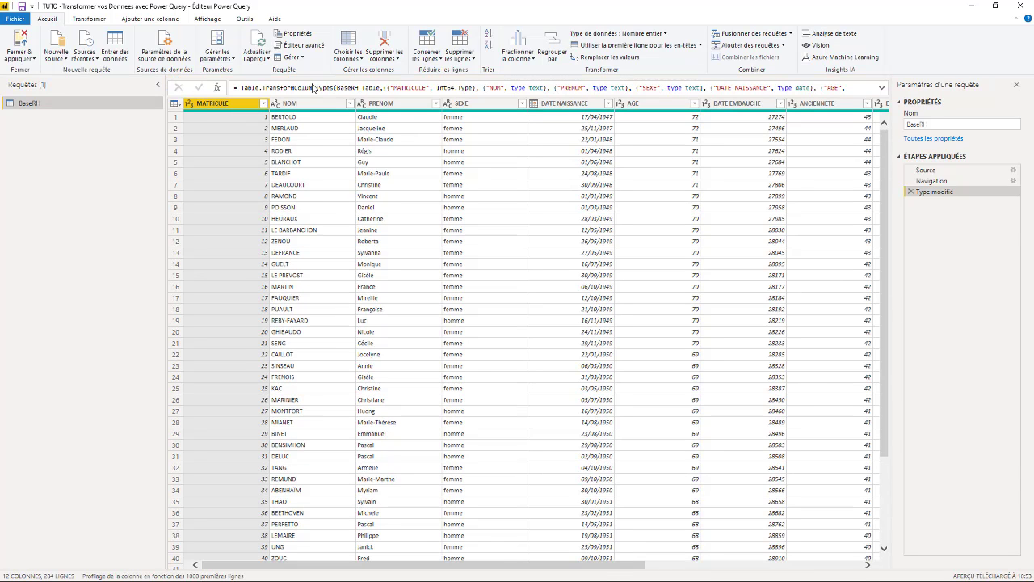
Step: Collapse and reopen the queries pane, and narrow it to about half its width
left_click(160, 85)
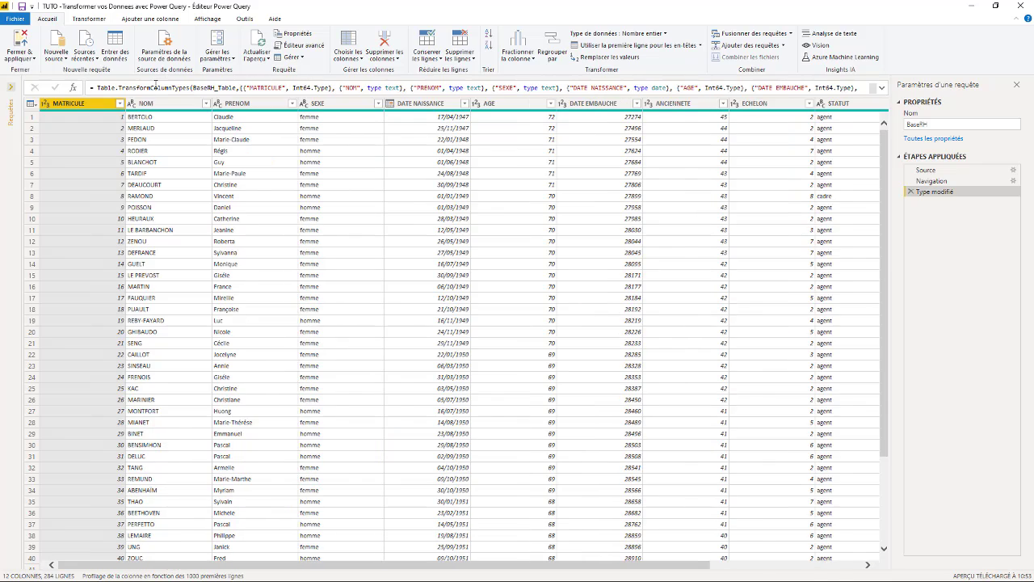
left_click(11, 87)
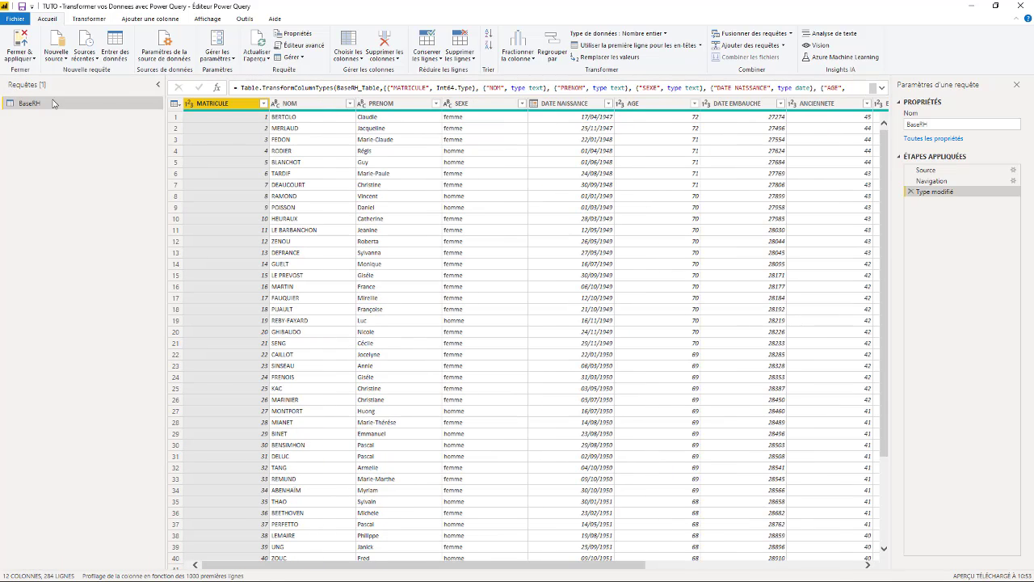
left_click_drag(166, 154, 65, 156)
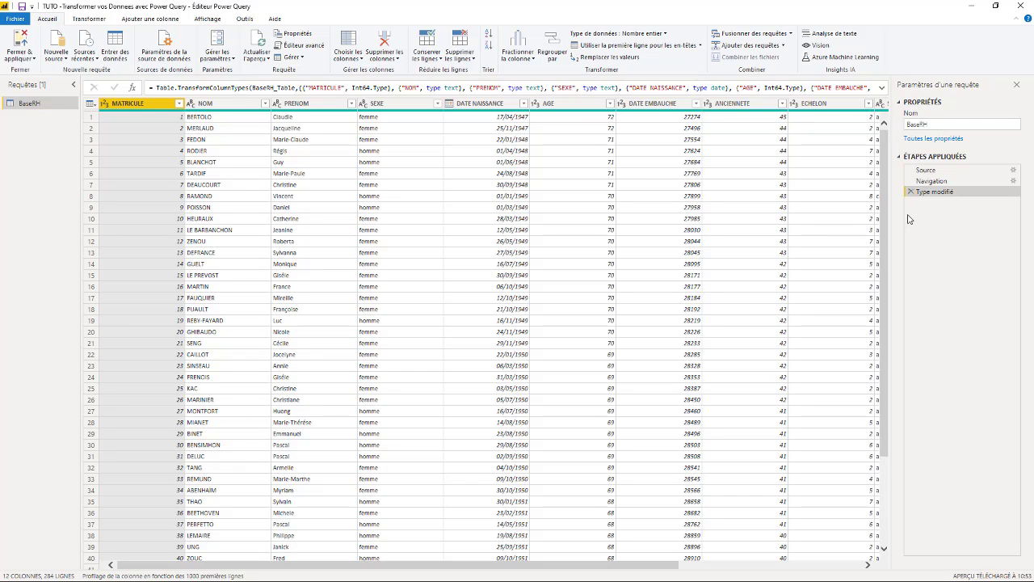
Step: Review the data at the applied steps Source, Navigation and Type modifié of the BaseRH query
left_click(924, 171)
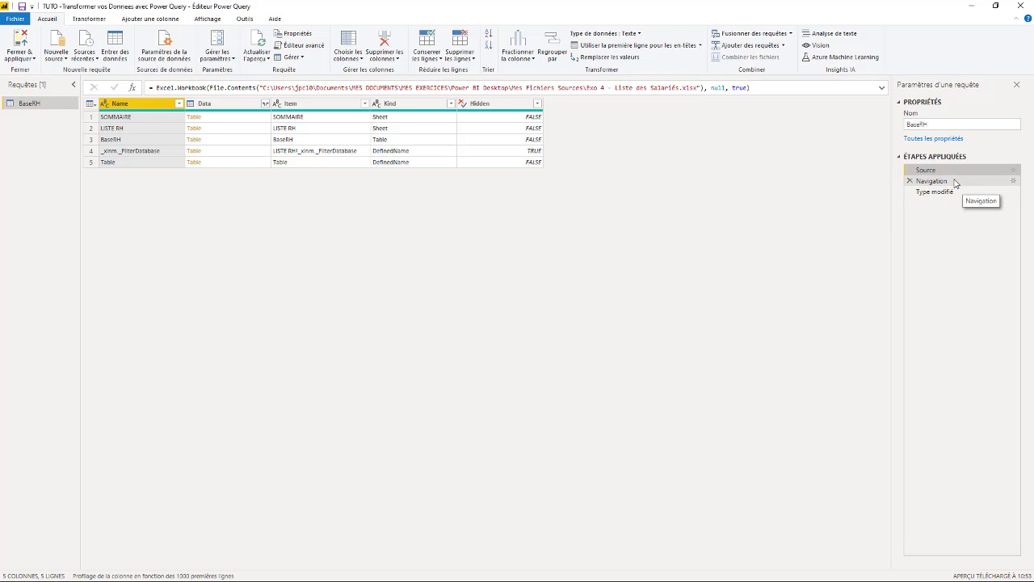
left_click(930, 181)
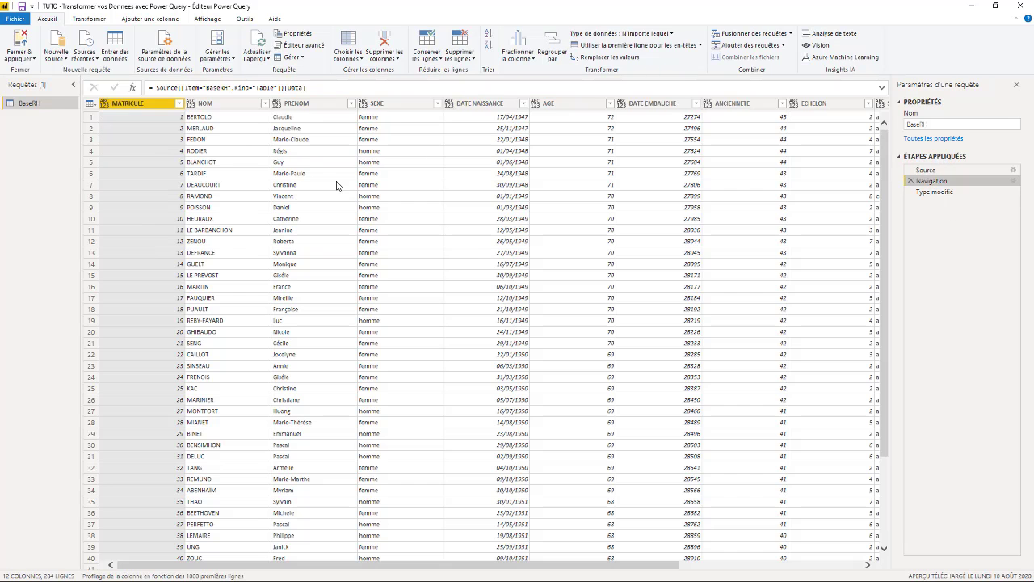
left_click(937, 192)
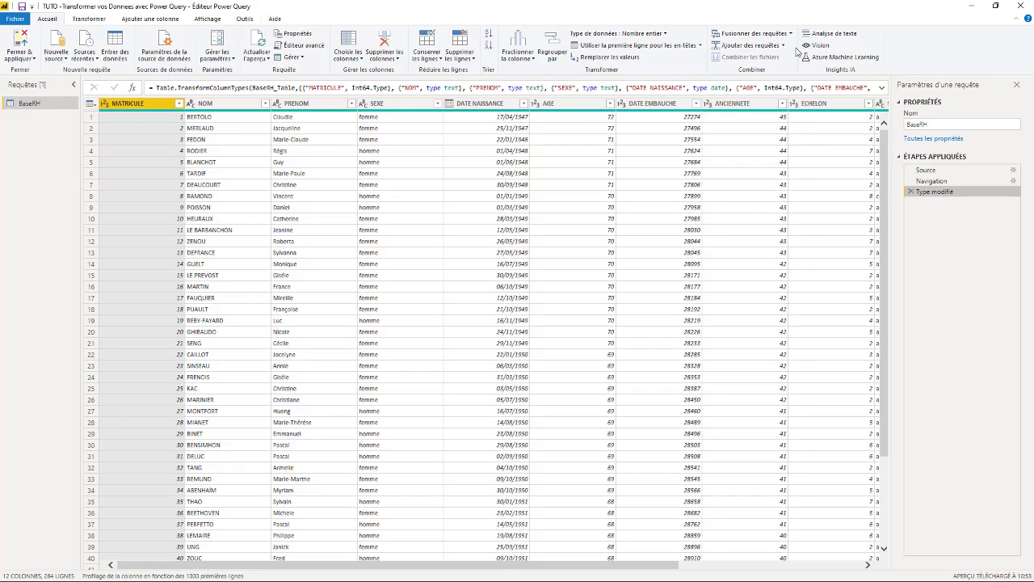
left_click(87, 23)
left_click(151, 21)
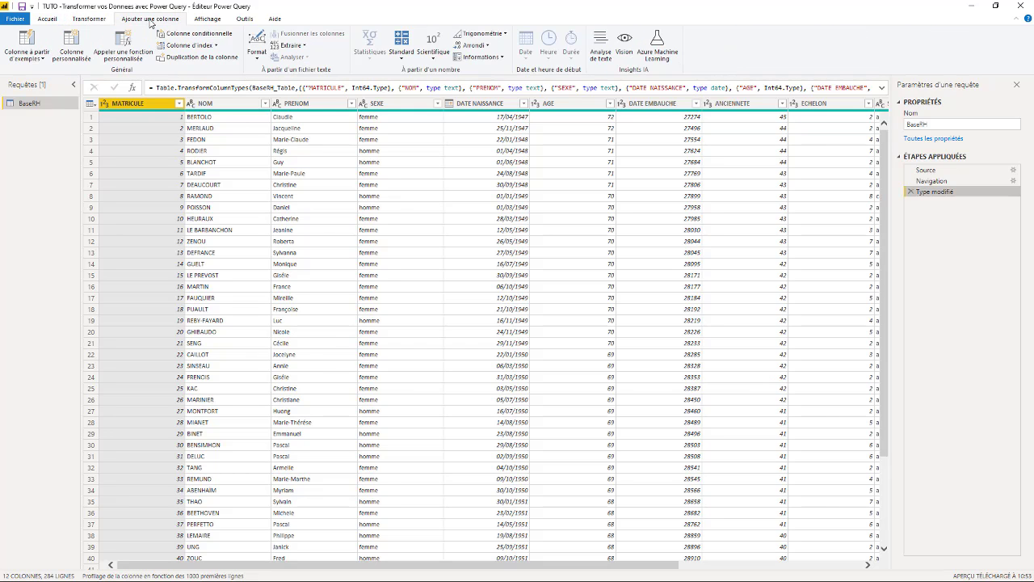
left_click(92, 19)
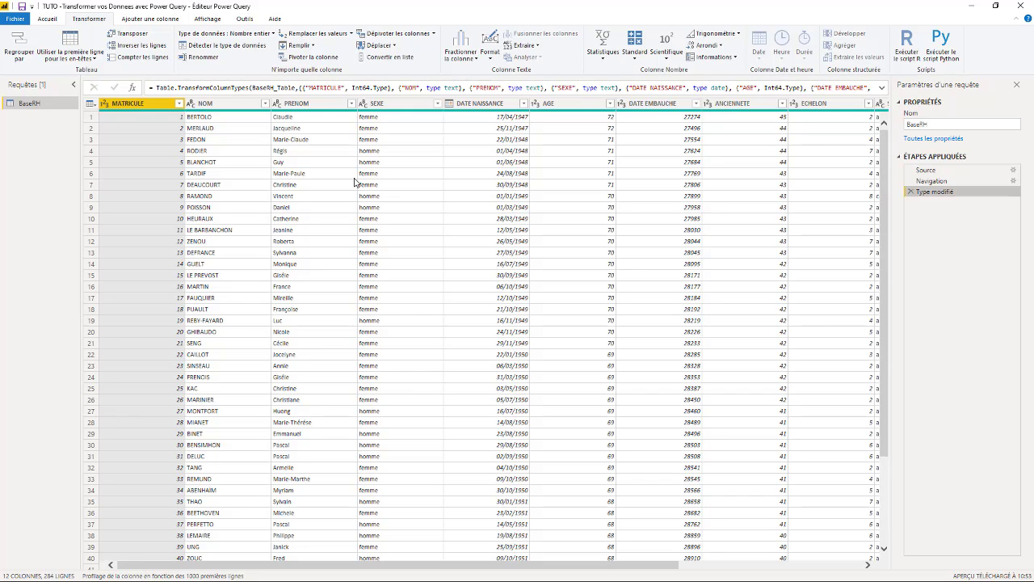
Step: Hide the formula bar and display it again
left_click(207, 20)
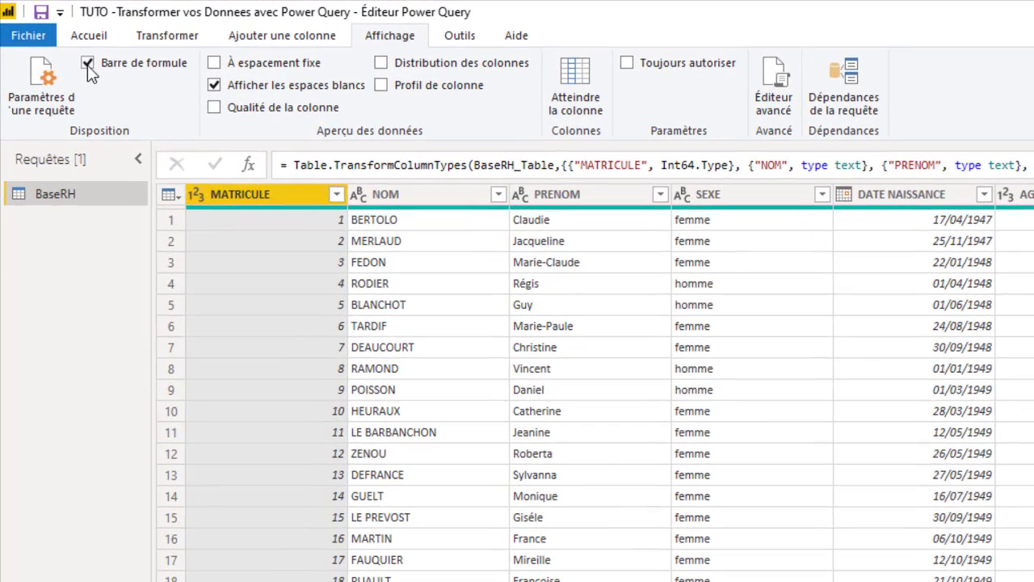
left_click(47, 33)
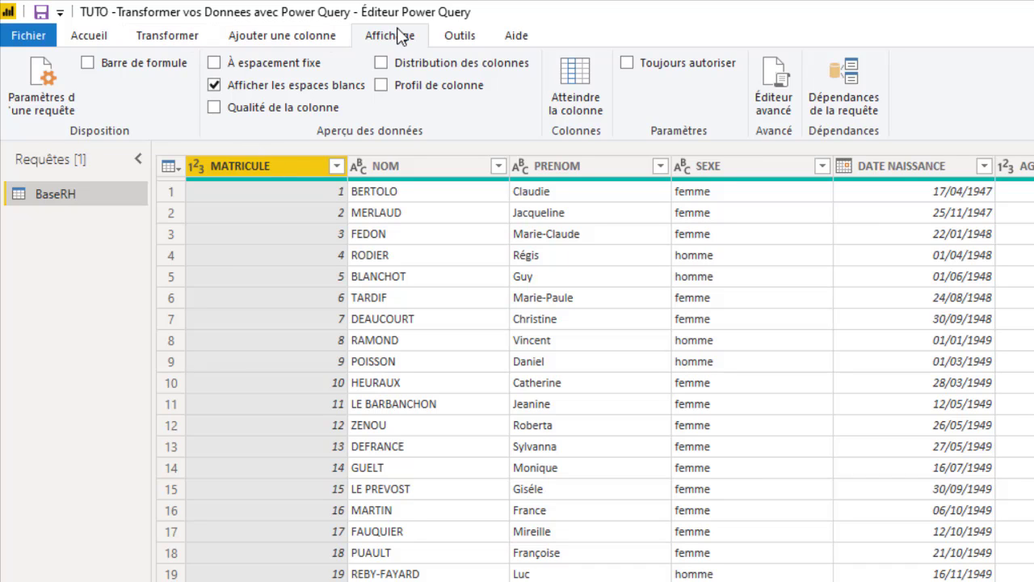
left_click(88, 62)
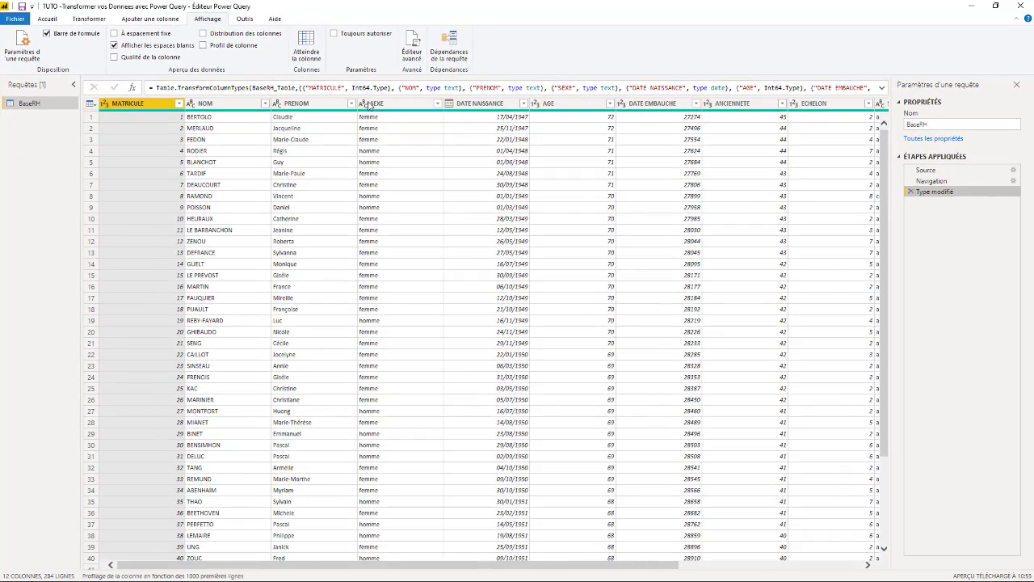
Step: Return to the main editing commands and slightly widen the query settings pane
left_click(47, 19)
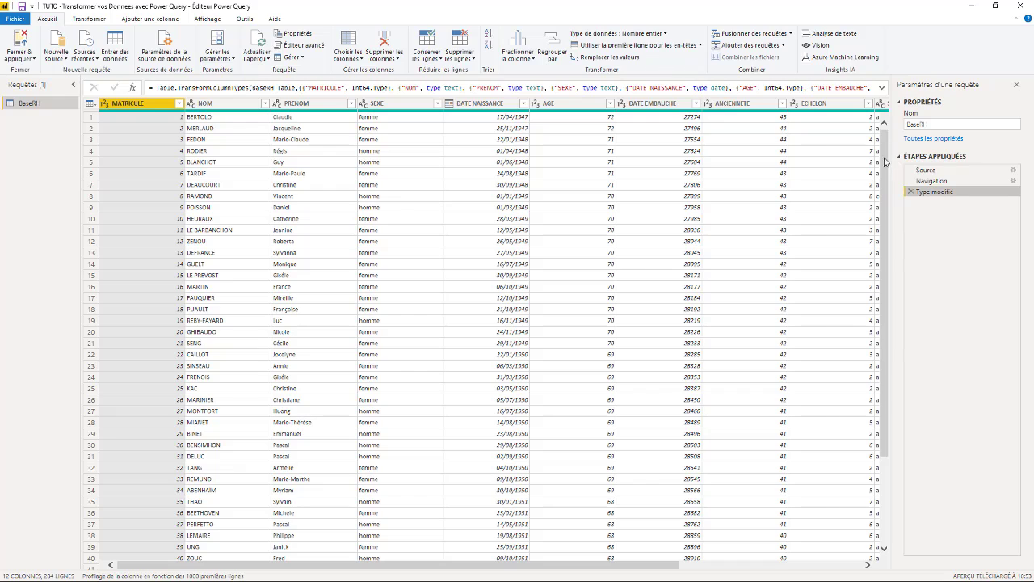
left_click_drag(892, 161, 871, 158)
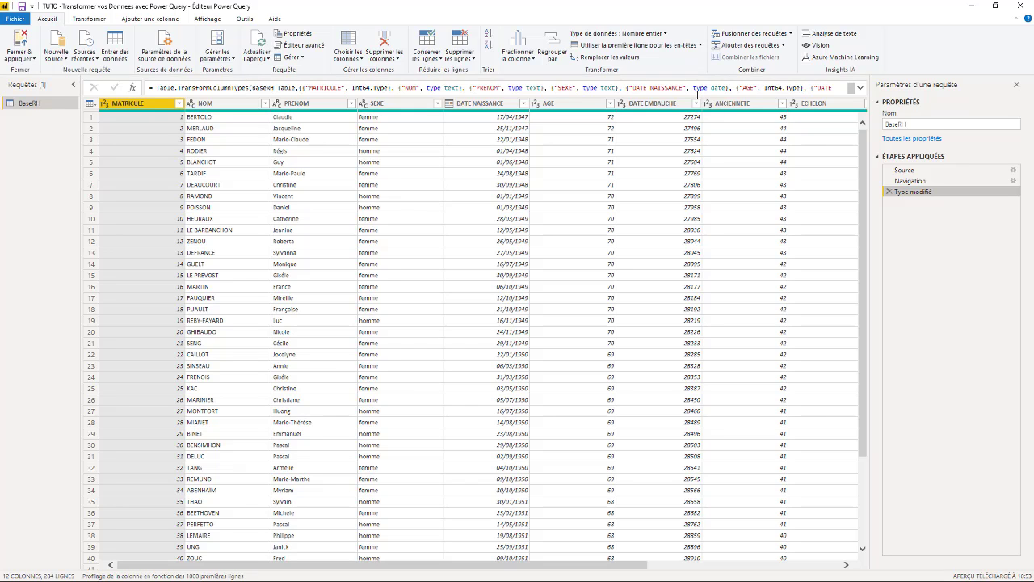
Step: Expand the formula bar to read the full formula of the Type modifié step, and collapse it again
left_click(860, 89)
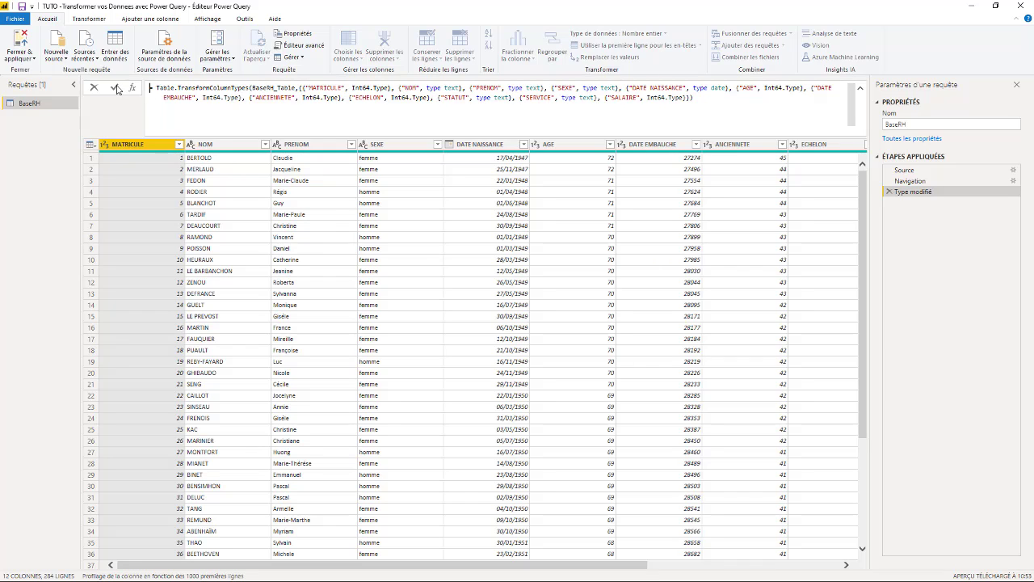
left_click(858, 87)
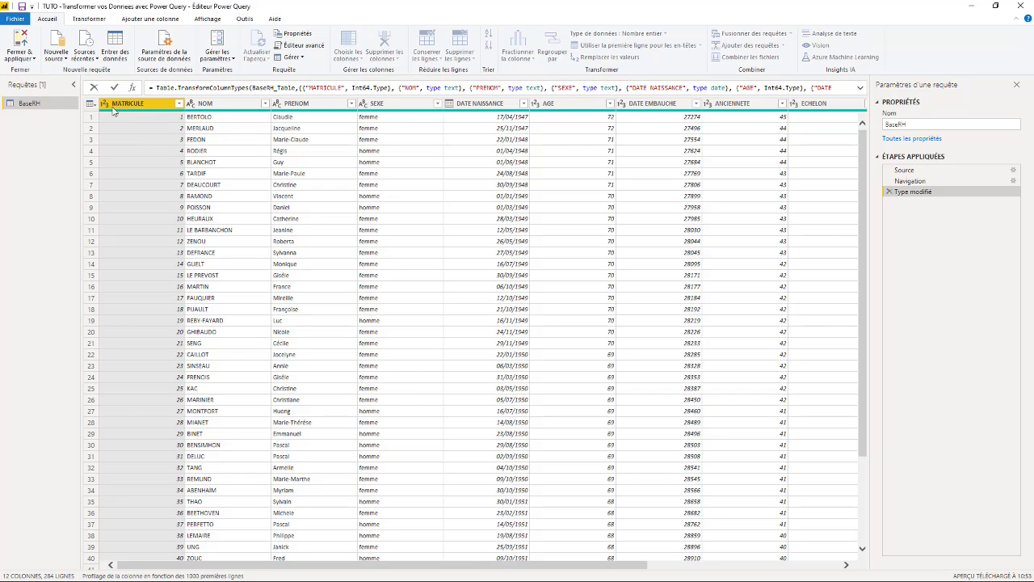
Step: Delete the Type modifié step from the applied steps of the BaseRH query
left_click(909, 195)
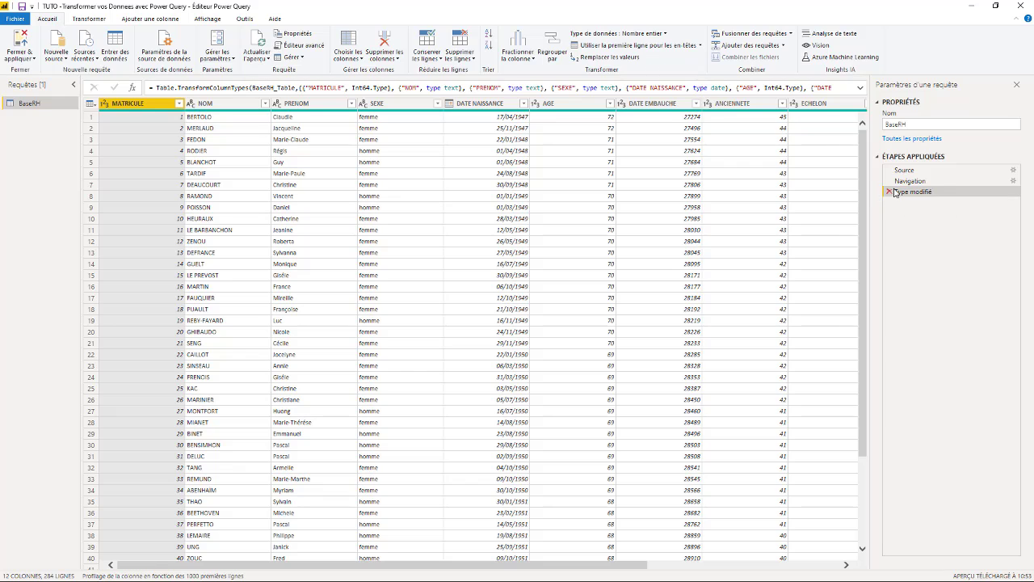
left_click(889, 192)
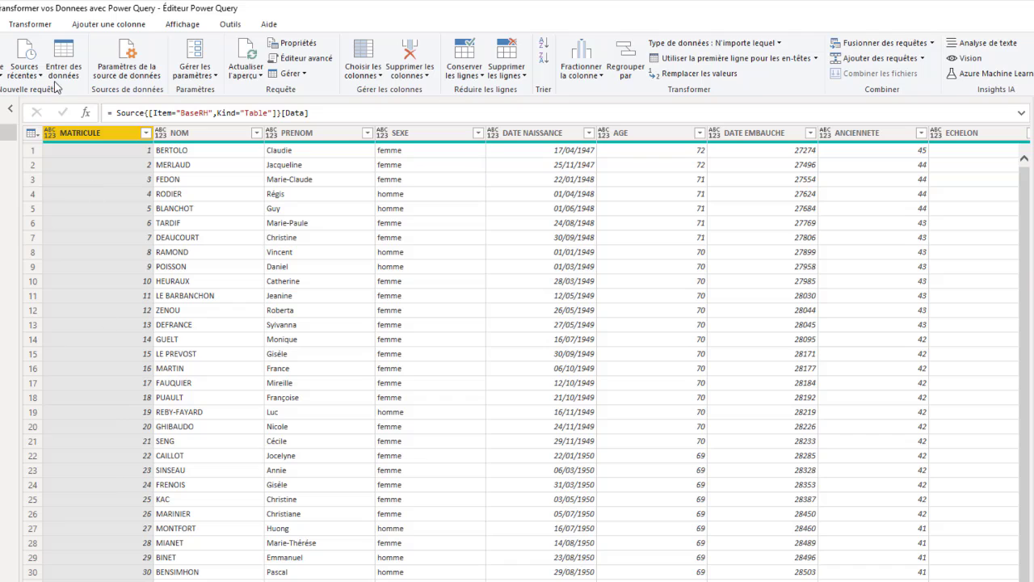
Step: Set the data type of the MATRICULE column to Nombre entier and of the NOM, PRENOM and SEXE columns to Texte
left_click(50, 136)
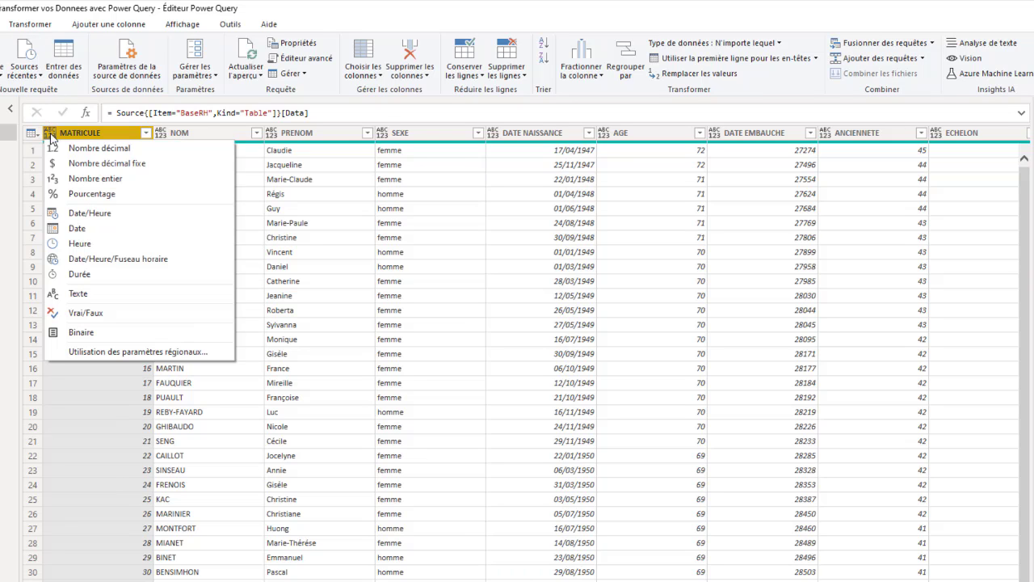
left_click(77, 179)
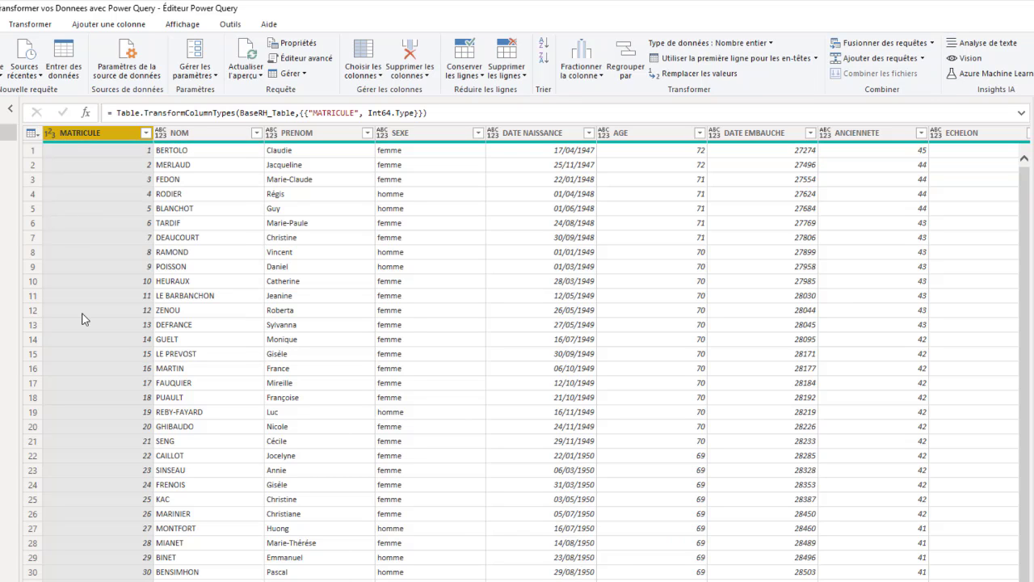
left_click(162, 133)
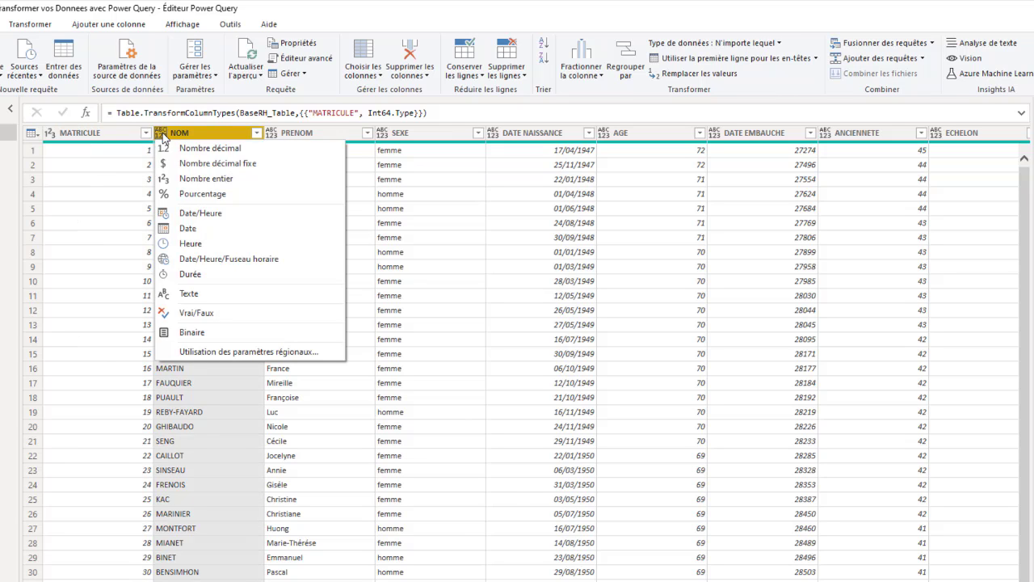
left_click(189, 293)
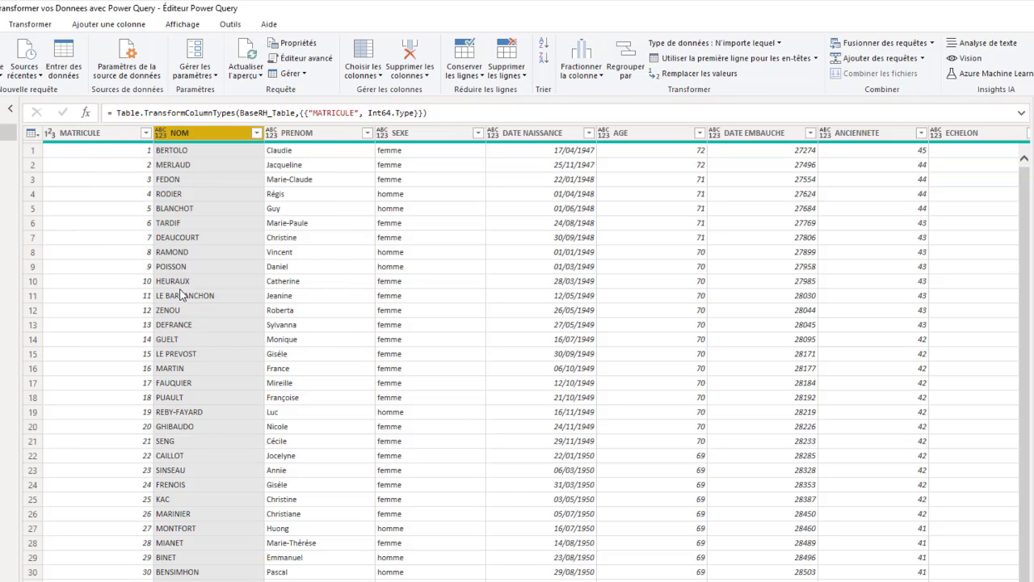
left_click(283, 135)
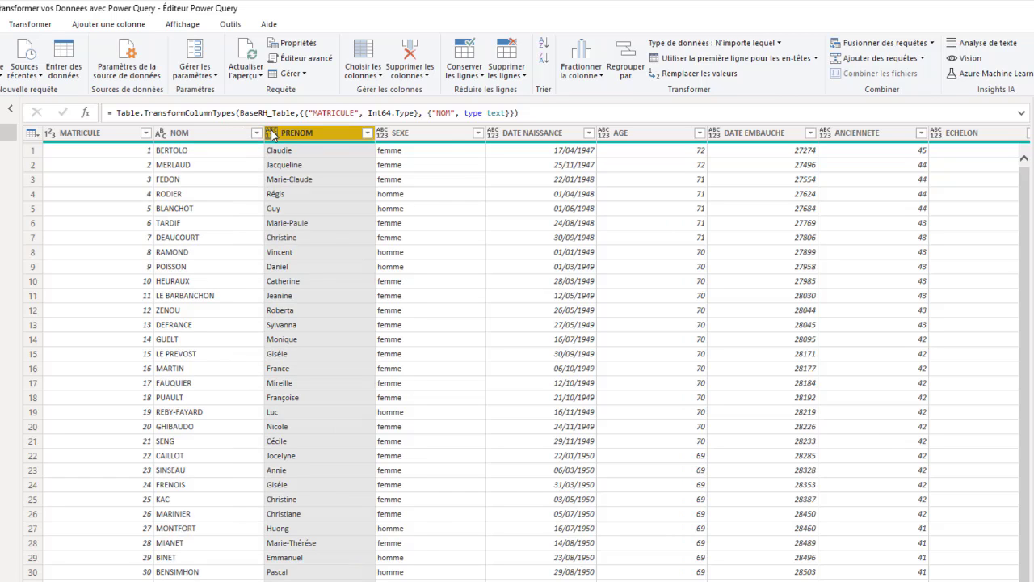
left_click(272, 135)
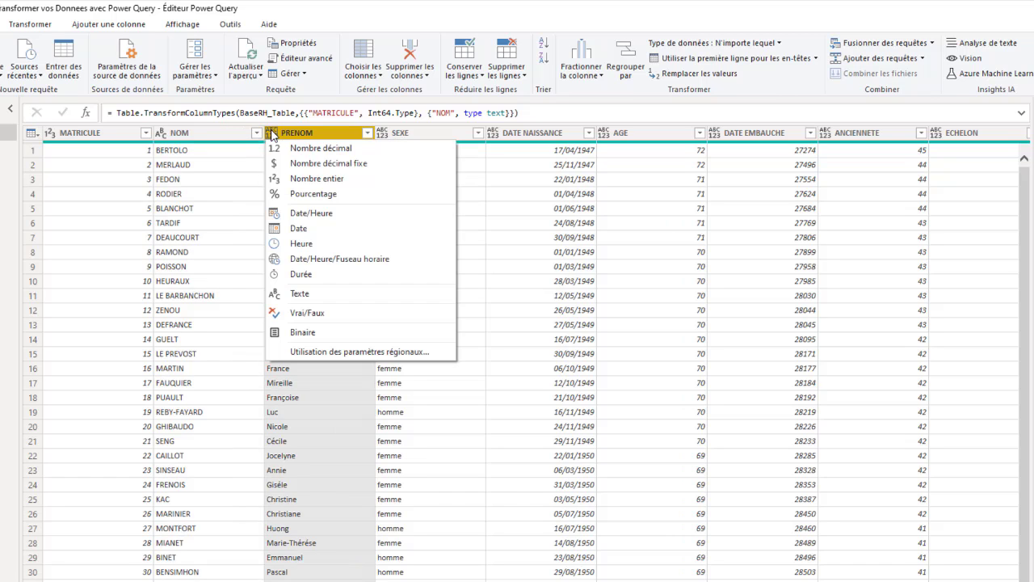
left_click(274, 294)
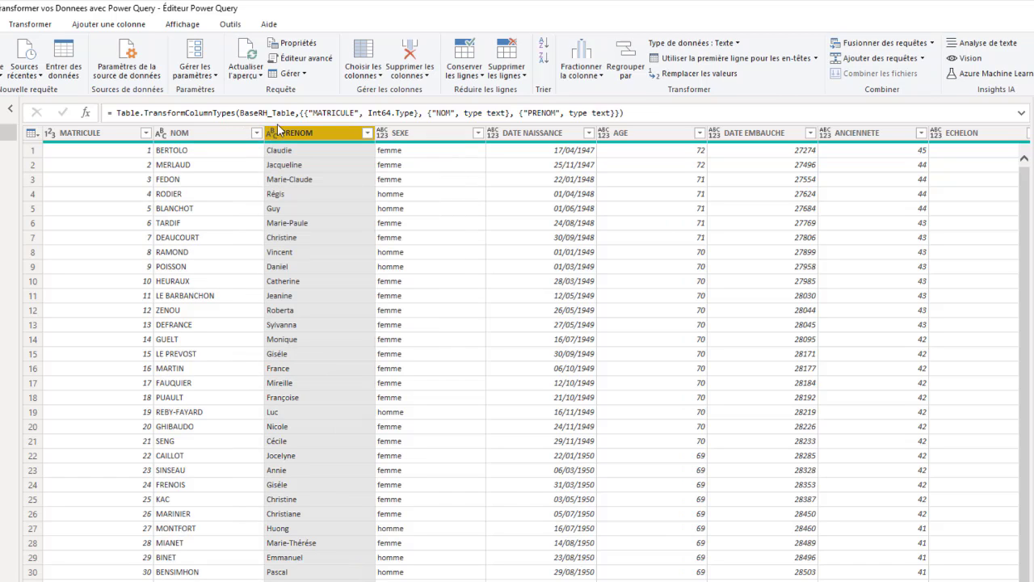
left_click(383, 136)
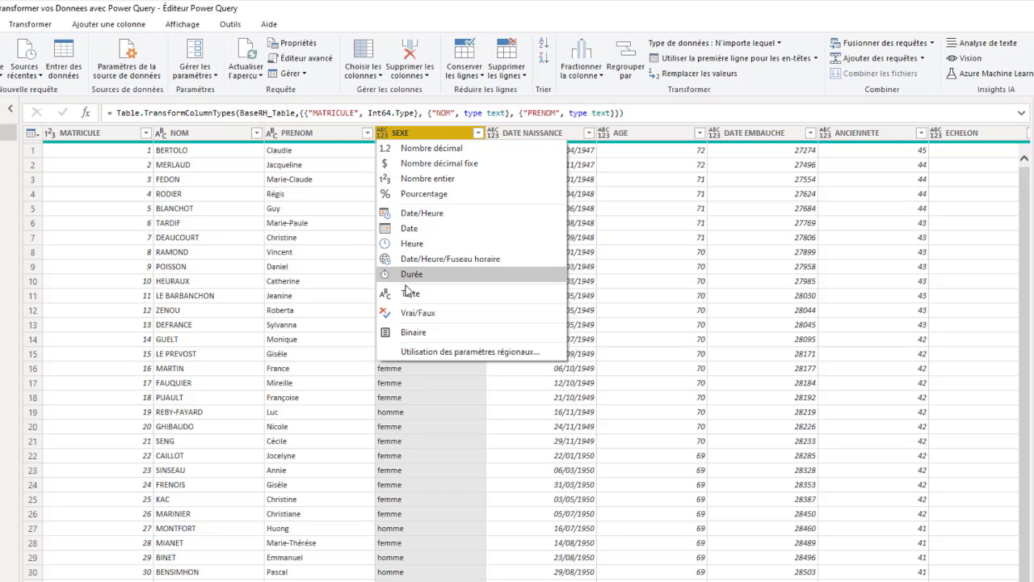
left_click(409, 293)
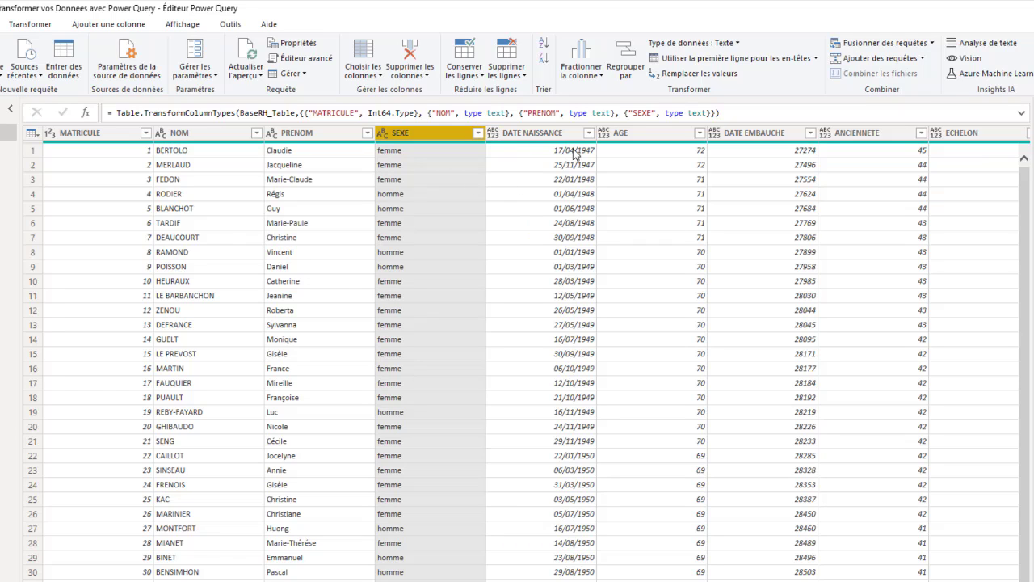
Step: Set the data type of the DATE NAISSANCE column to Date and of the AGE column to Nombre entier
left_click(493, 135)
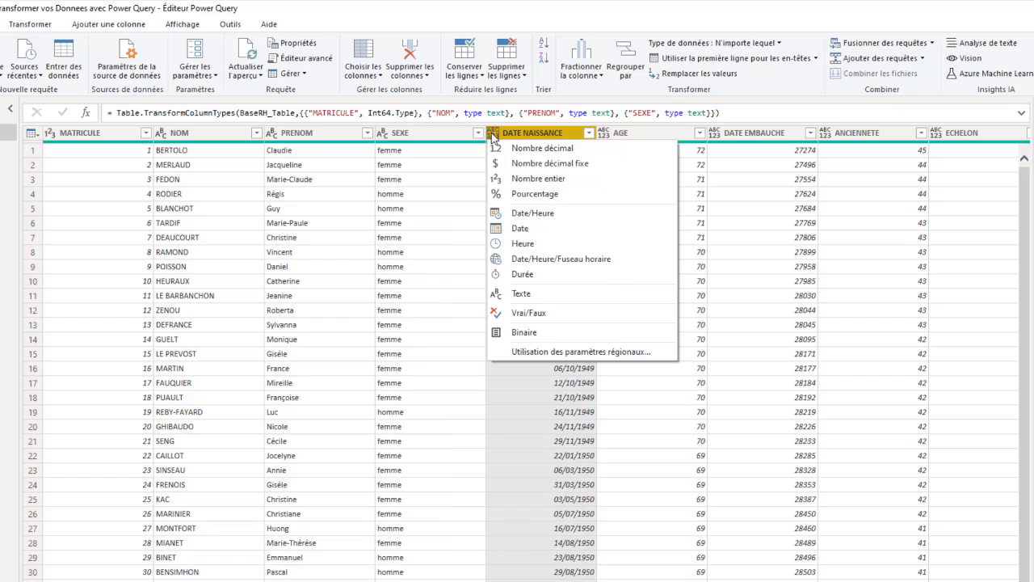
left_click(520, 229)
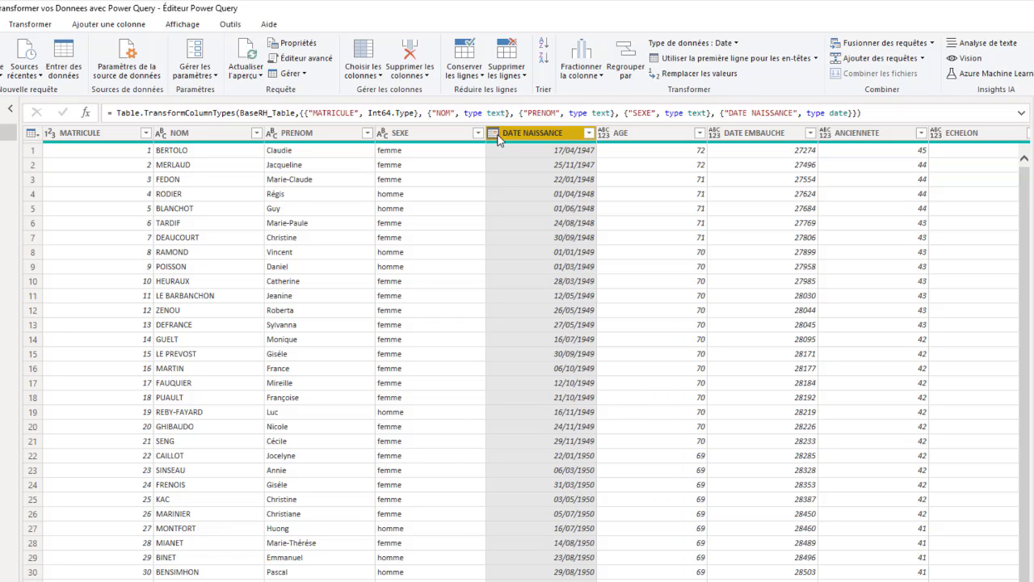
left_click(604, 134)
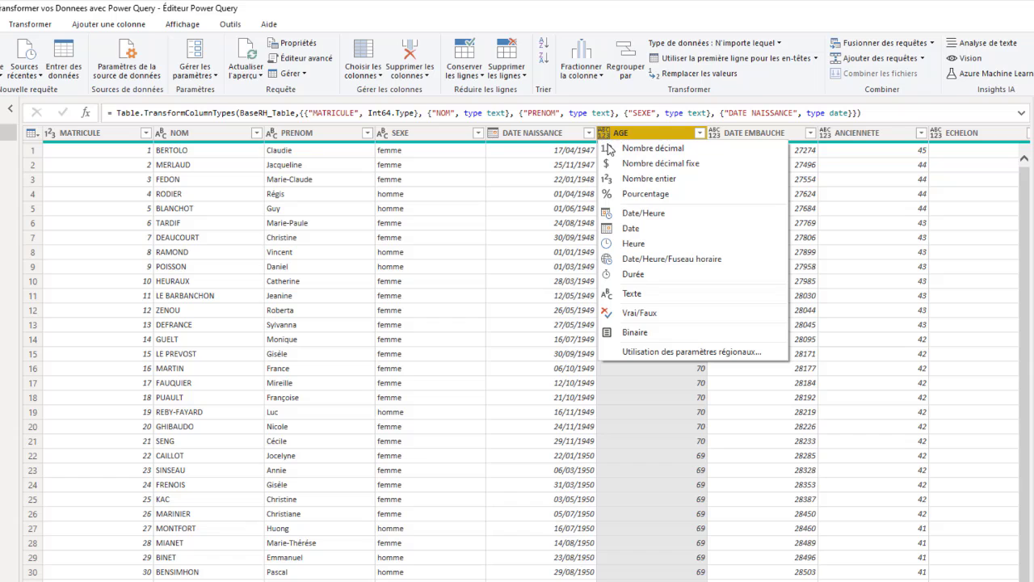
left_click(638, 179)
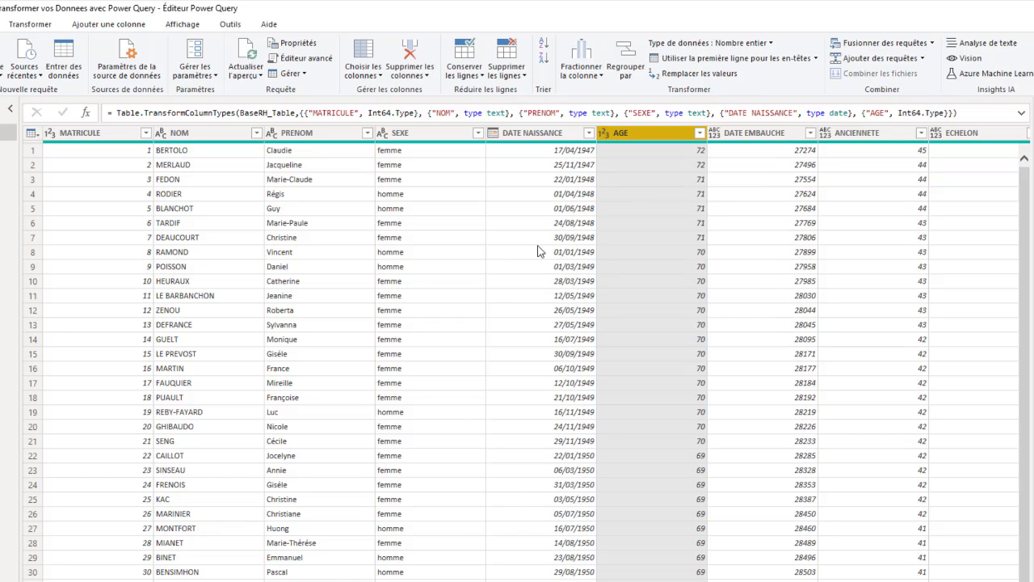
Step: Set the data type of the DATE EMBAUCHE column to Date and of the ANCIENNETE and ECHELON columns to Nombre entier
left_click(716, 135)
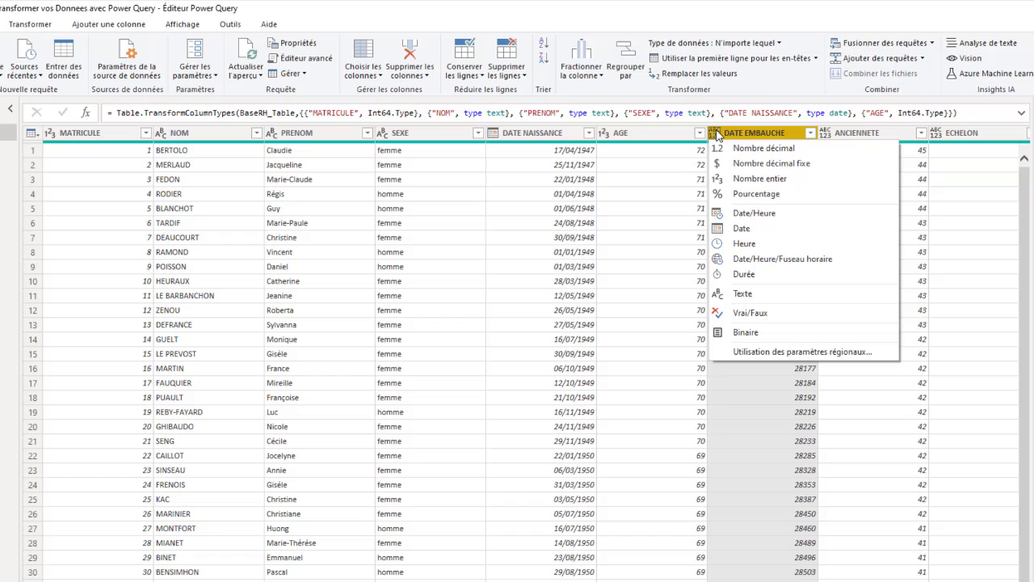
left_click(718, 228)
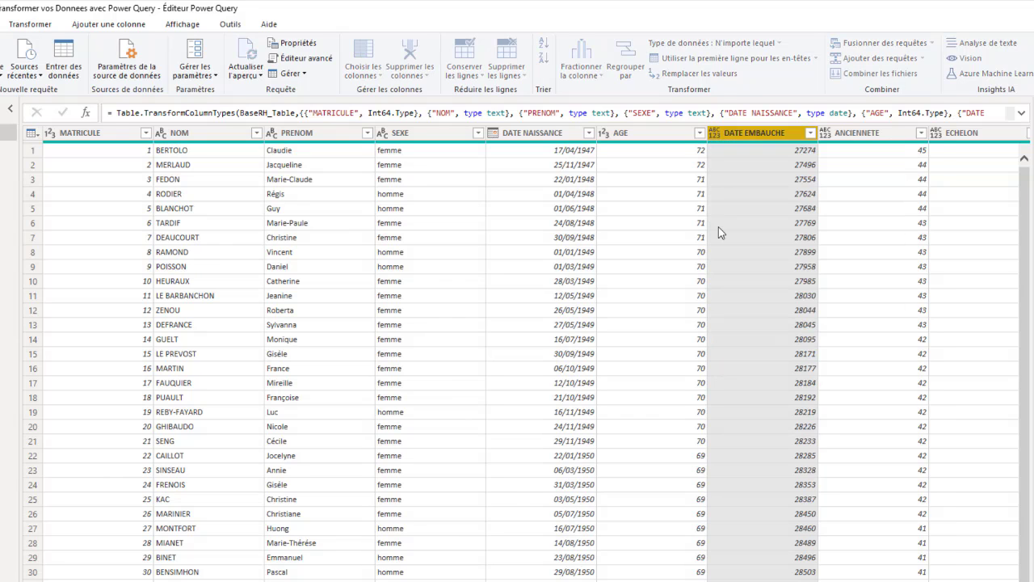
left_click(825, 134)
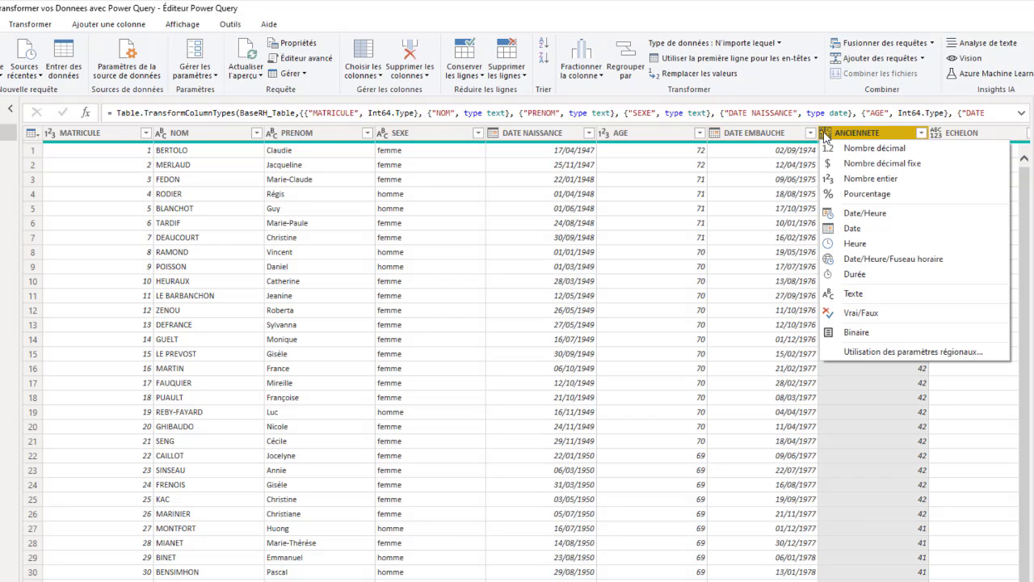
left_click(833, 181)
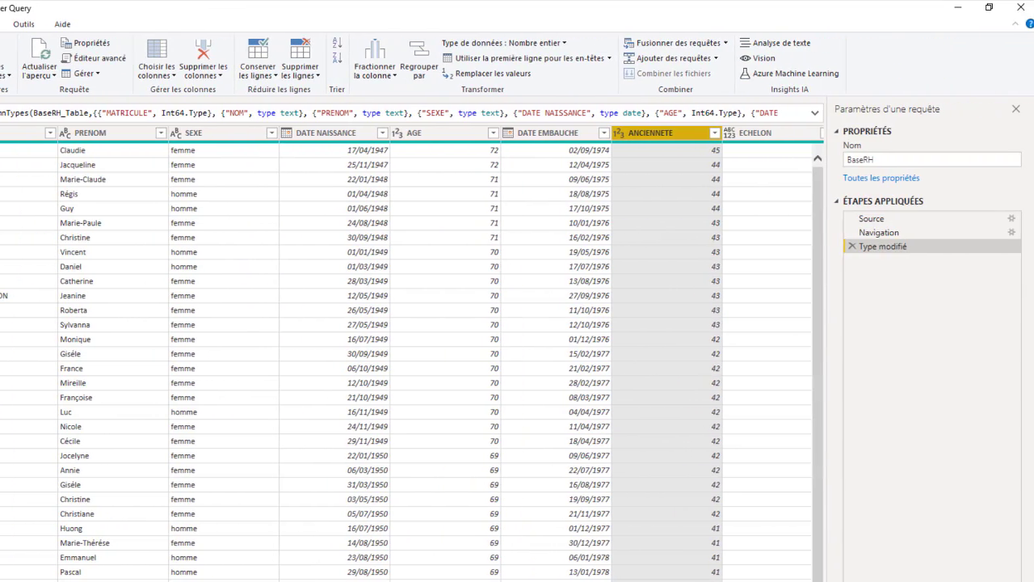
scroll(517, 359, "right", 2)
scroll(458, 231, "right", 3)
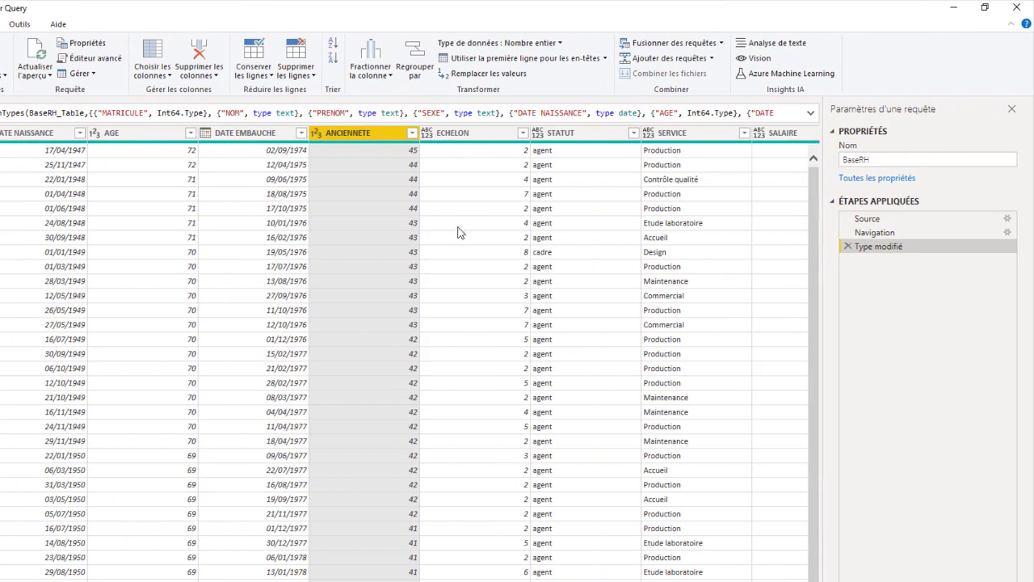
left_click(427, 136)
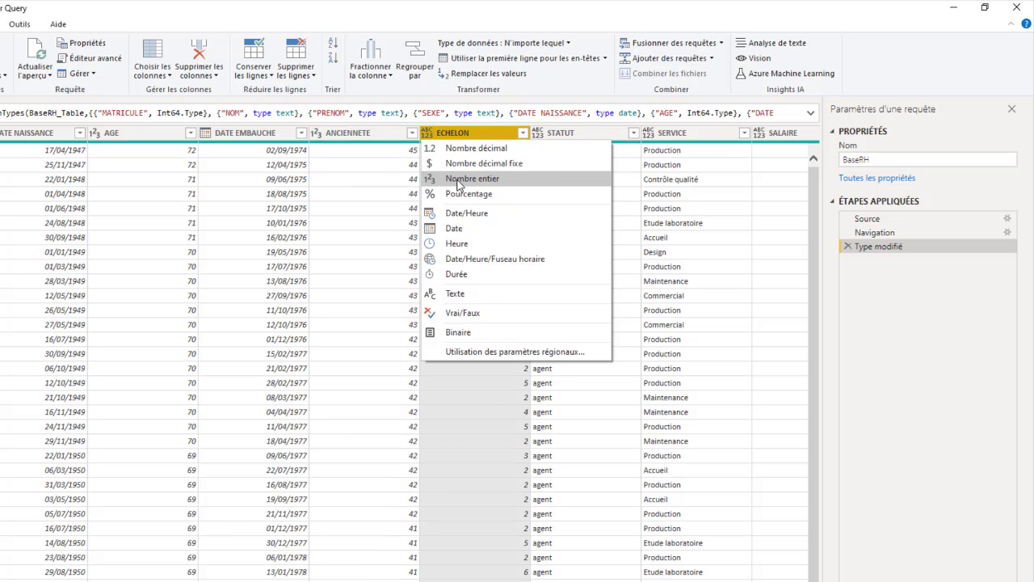
left_click(436, 187)
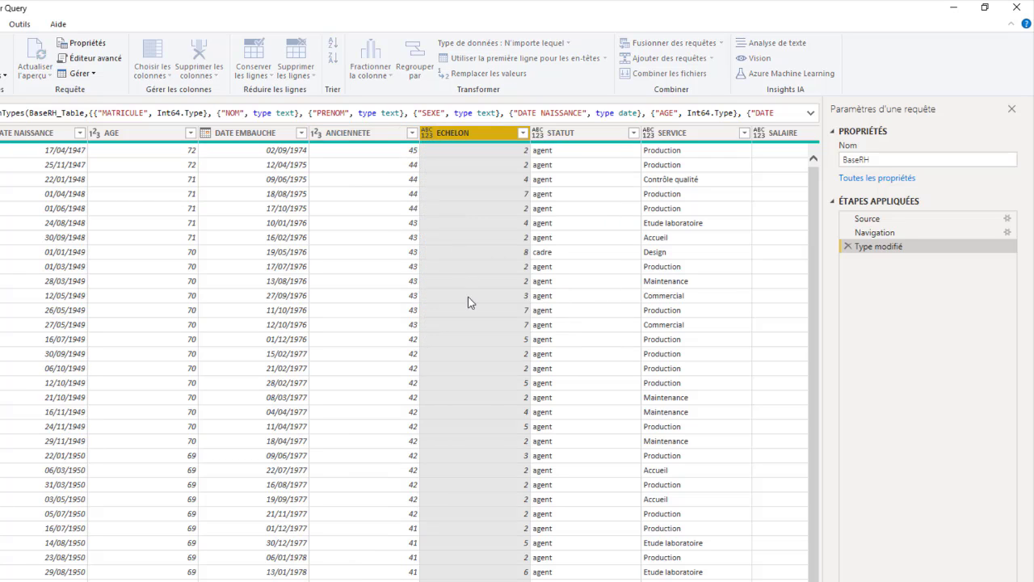
Step: Set the data type of the STATUT and SERVICE columns to Texte and of the SALAIRE column to Nombre décimal
left_click(540, 137)
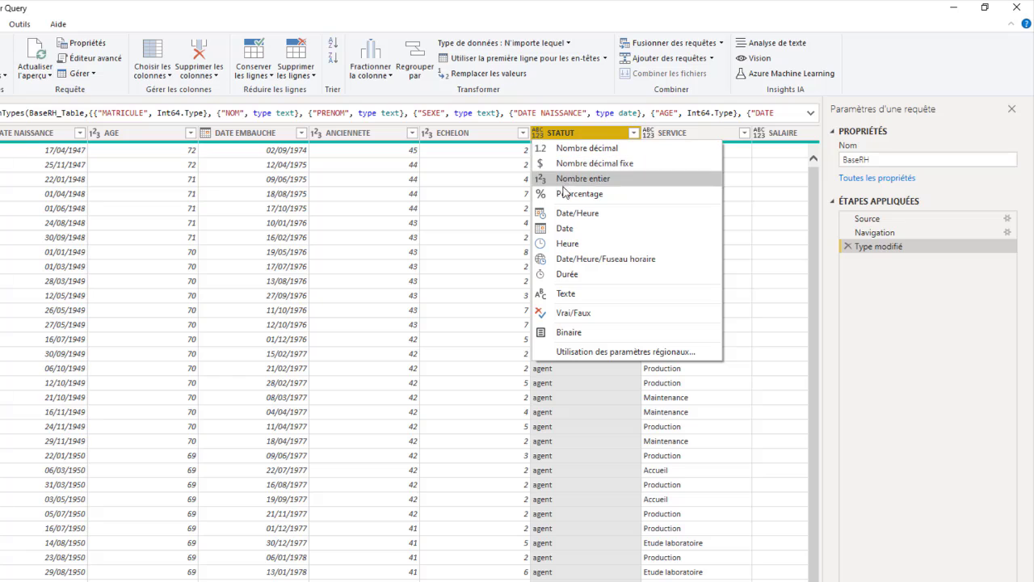
left_click(541, 294)
left_click(648, 134)
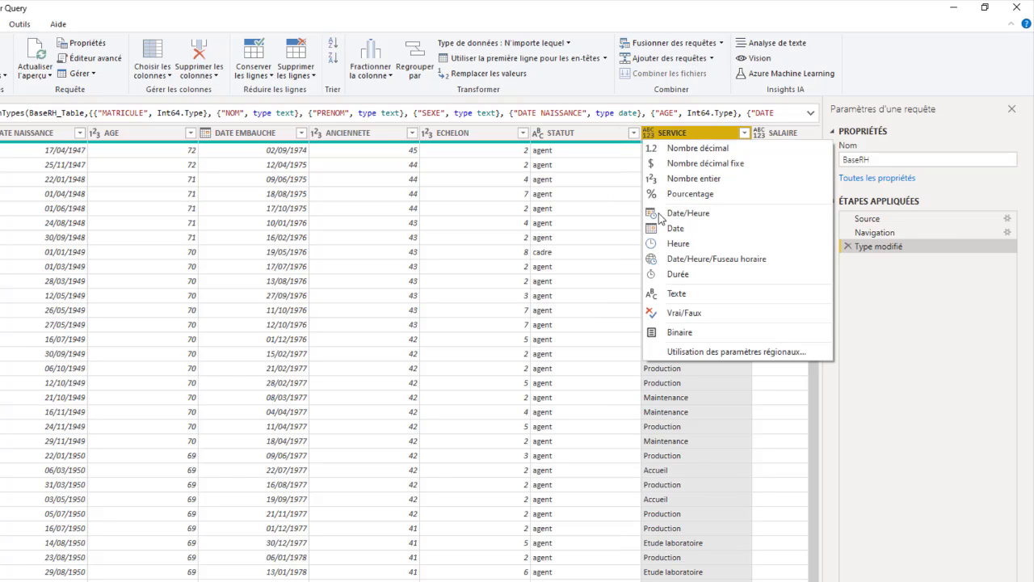
left_click(661, 295)
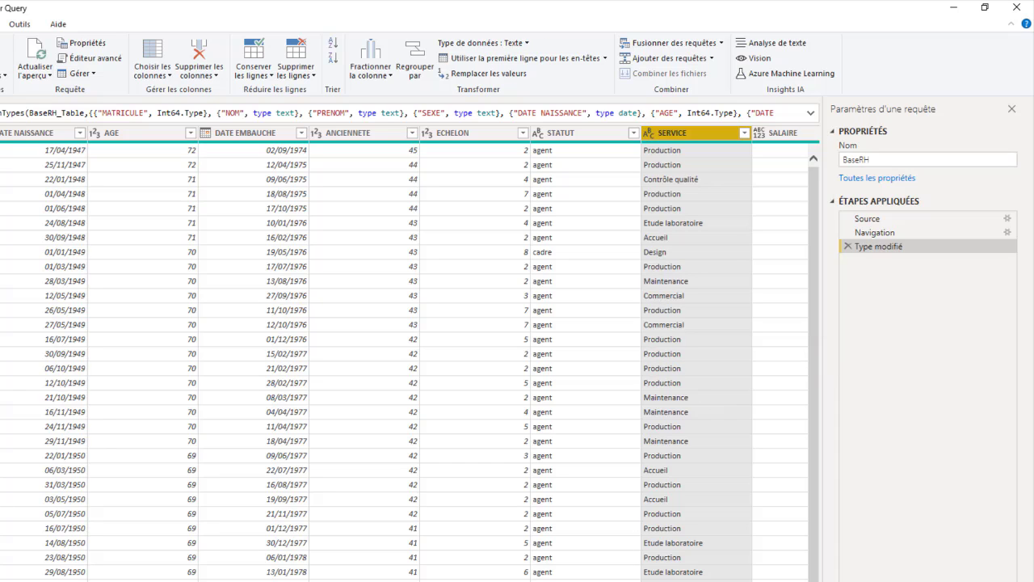
scroll(404, 355, "right", 2)
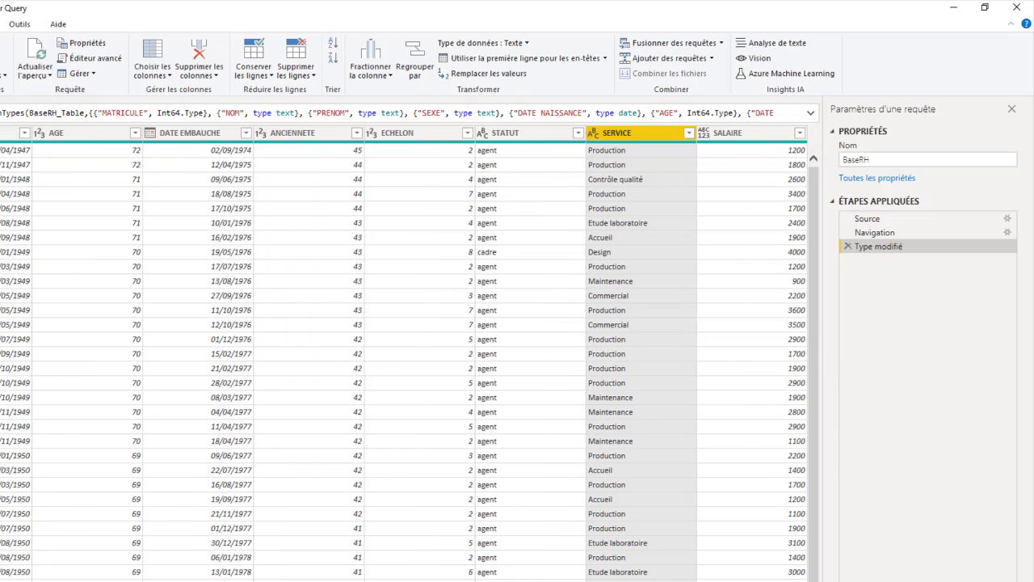
left_click(703, 132)
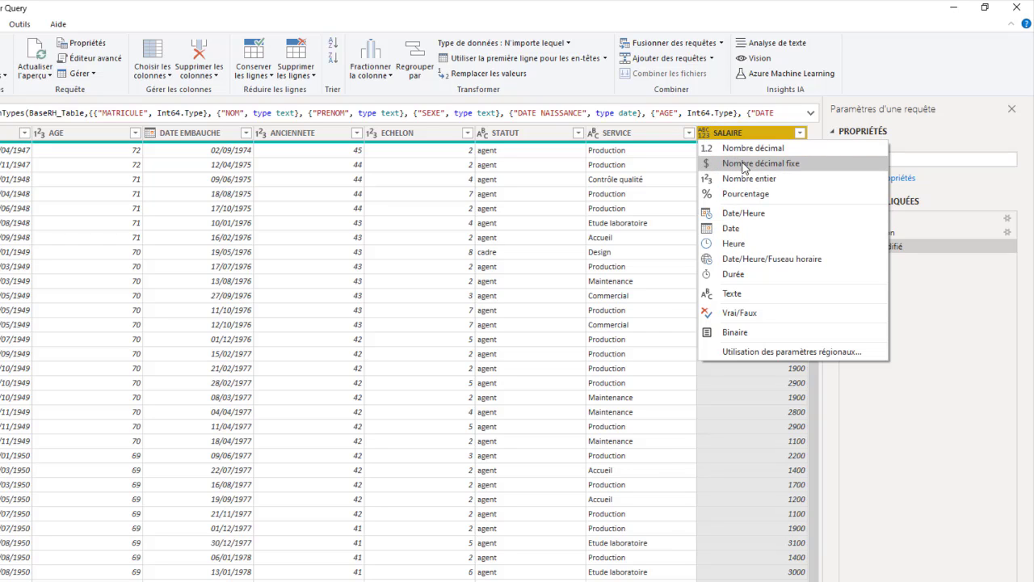
left_click(714, 149)
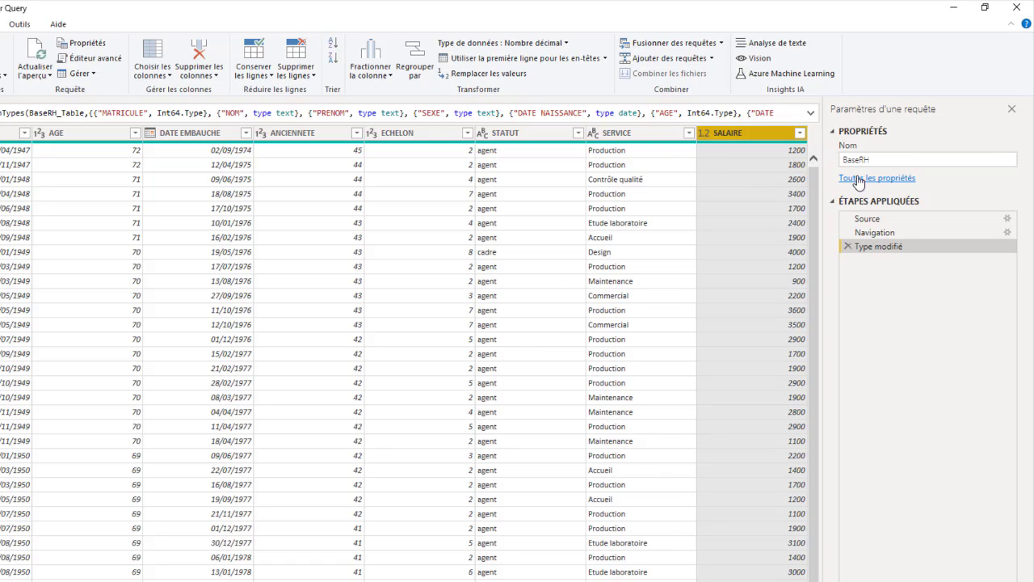
Step: Rename the Type modifié applied step of the BaseRH query as ChampFormate
right_click(879, 247)
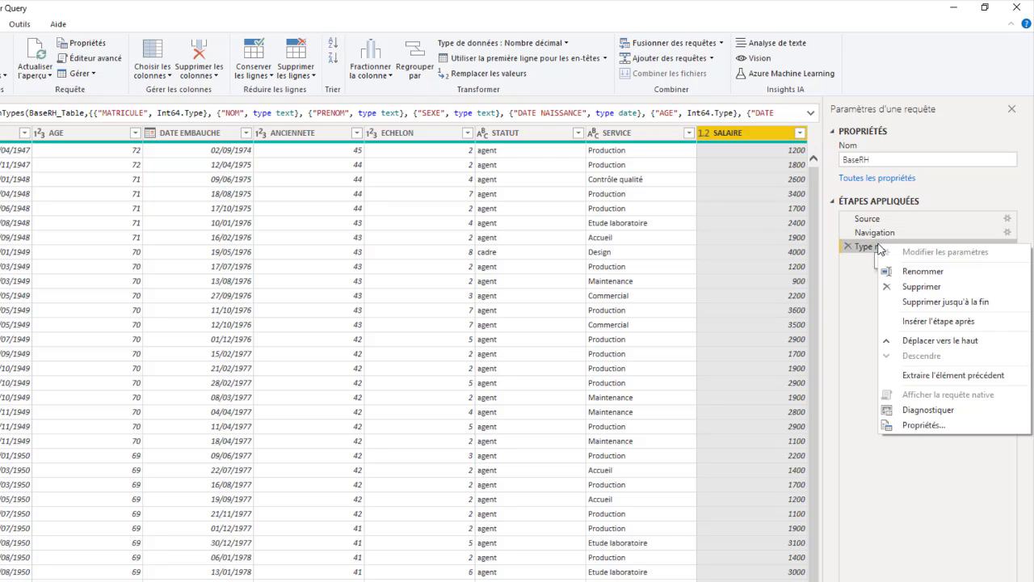
left_click(921, 273)
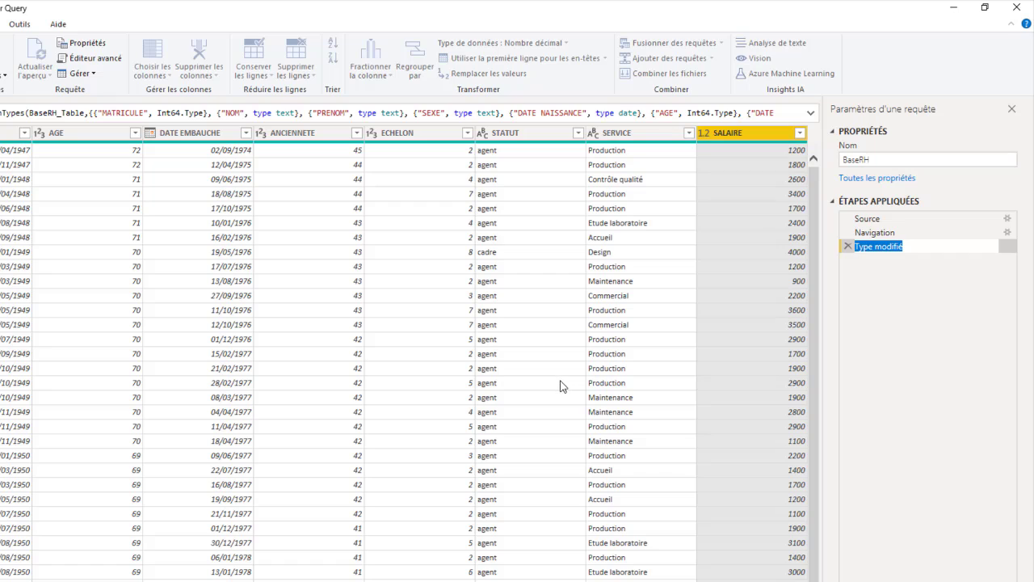
type("ChampF")
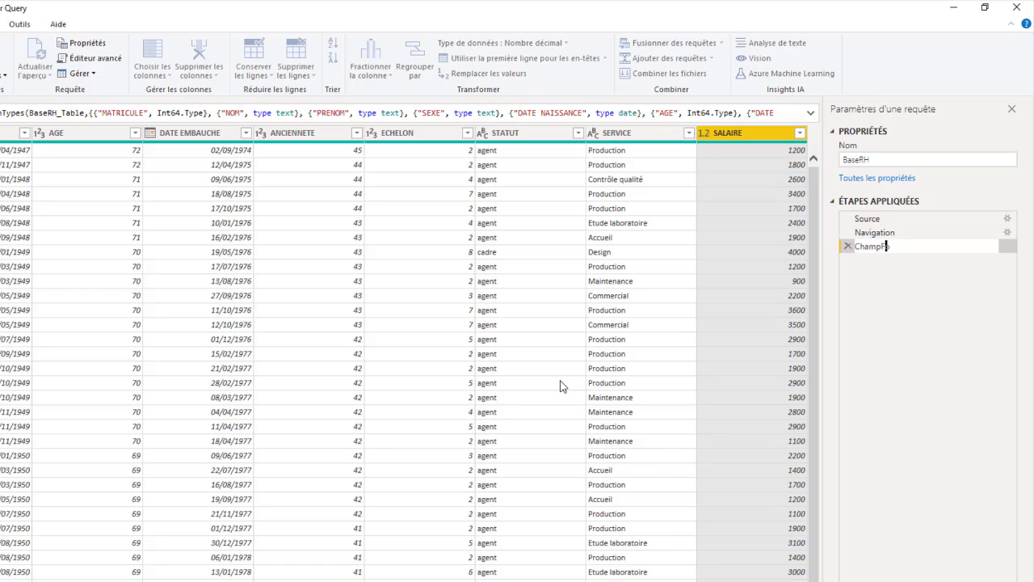
type("ormate")
key("Return")
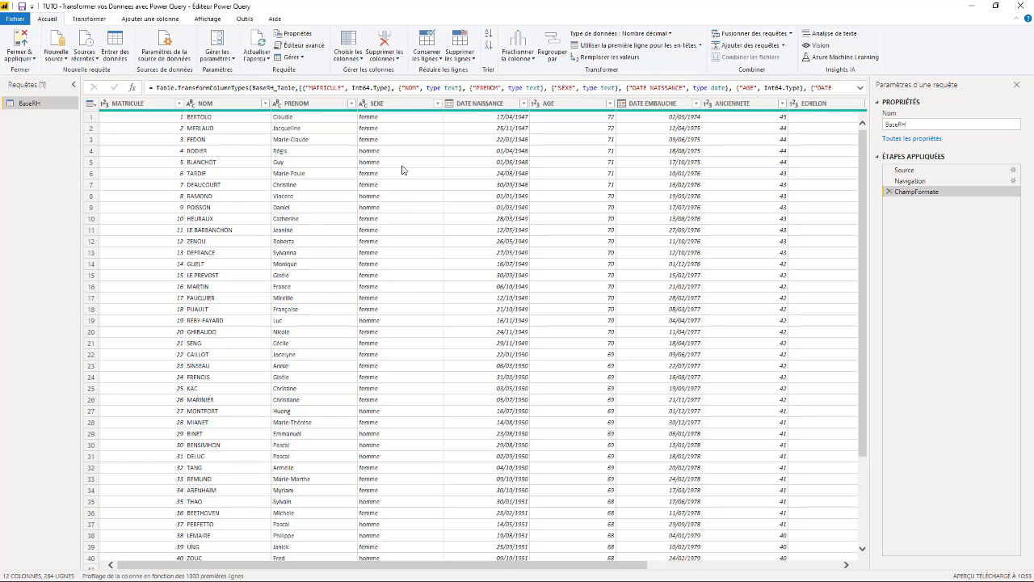
Step: Review all rows and columns of the BaseRH query preview to check the assigned data types
scroll(330, 261, "down", 20)
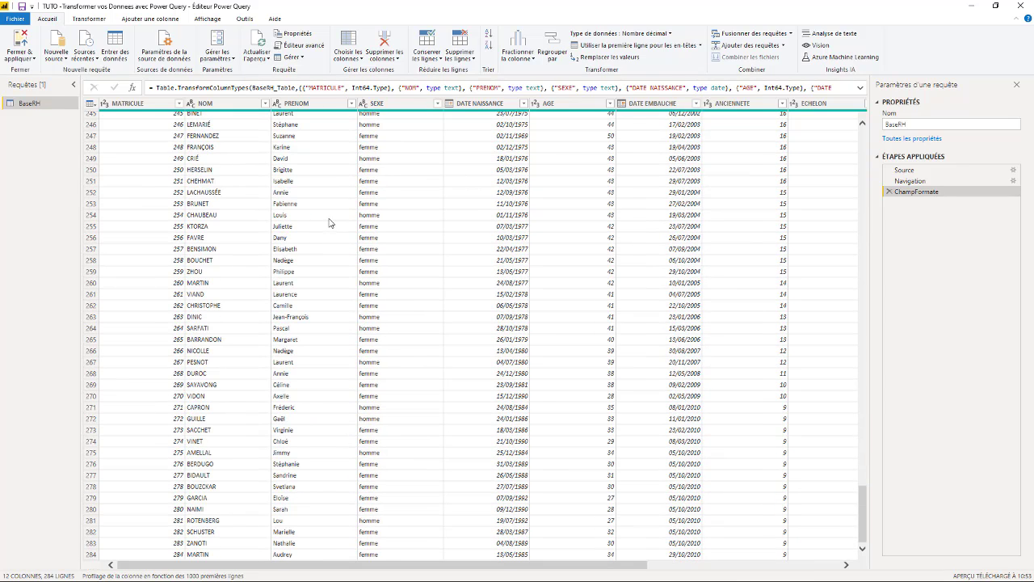
scroll(349, 245, "up", 20)
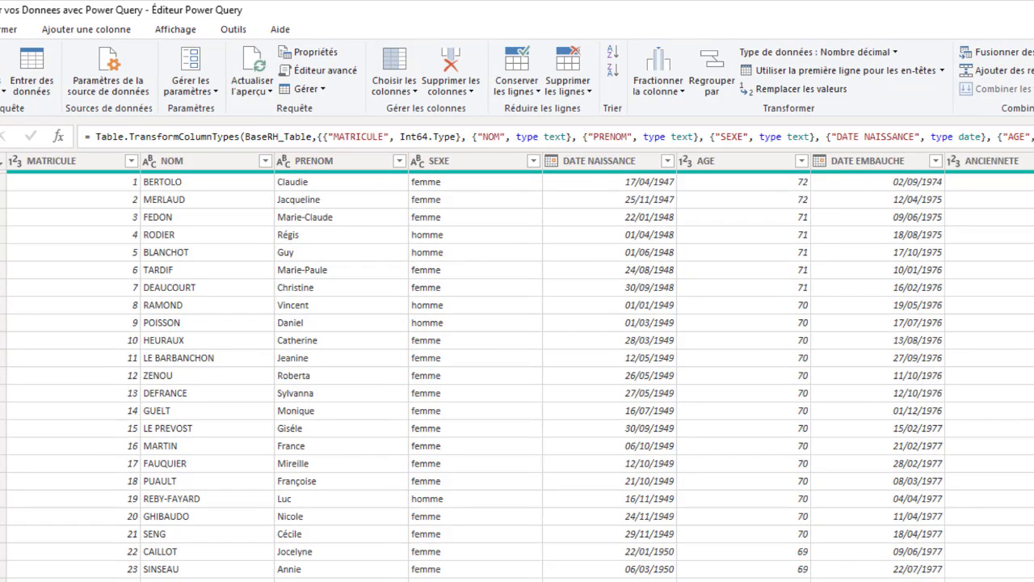
scroll(1017, 257, "right", 5)
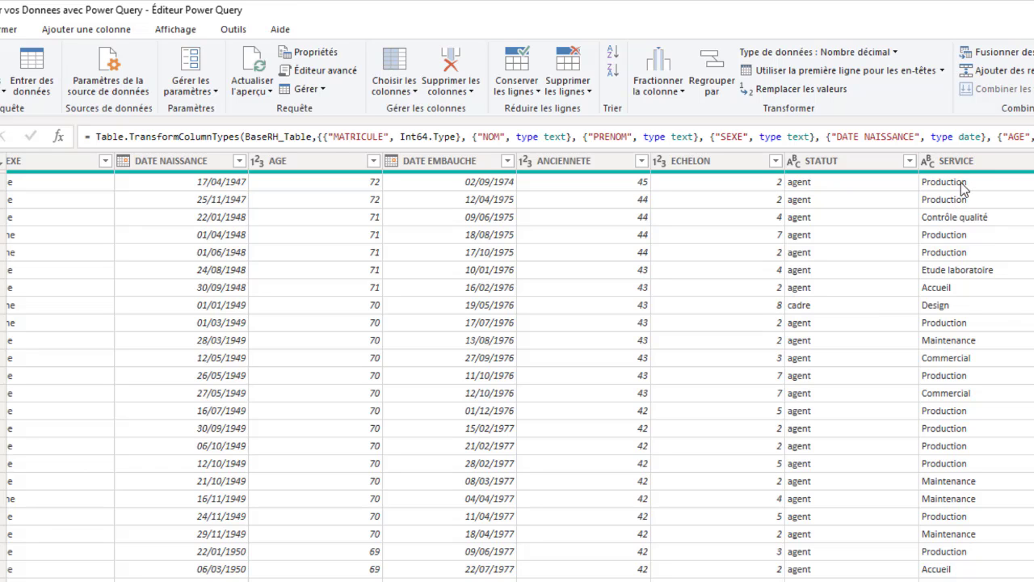
scroll(194, 169, "left", 10)
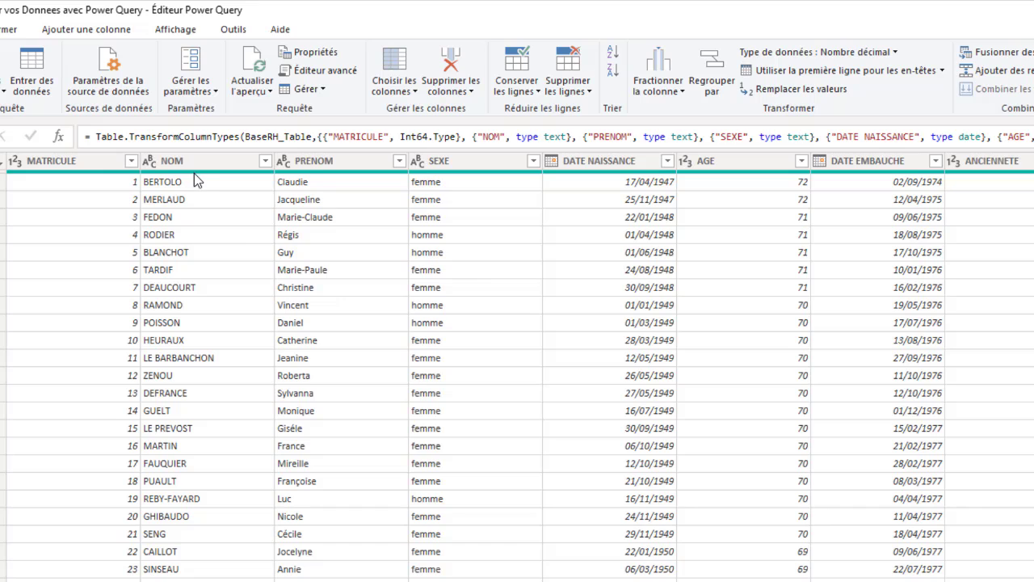
mouse_move(194, 173)
mouse_move(297, 179)
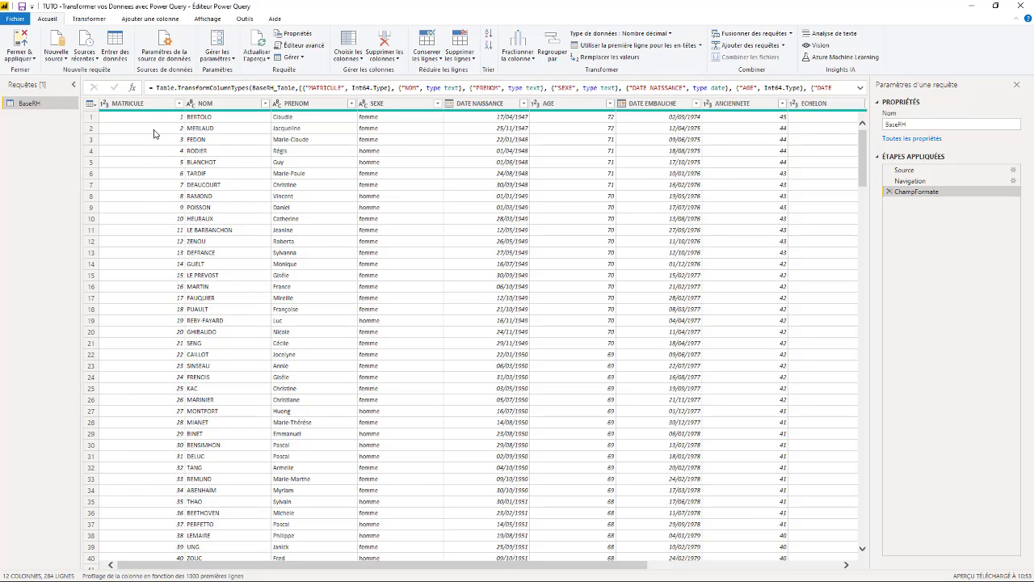
Step: Close the Power Query editor applying the changes, and display the BaseRH table in the data view of Power BI Desktop
left_click(26, 60)
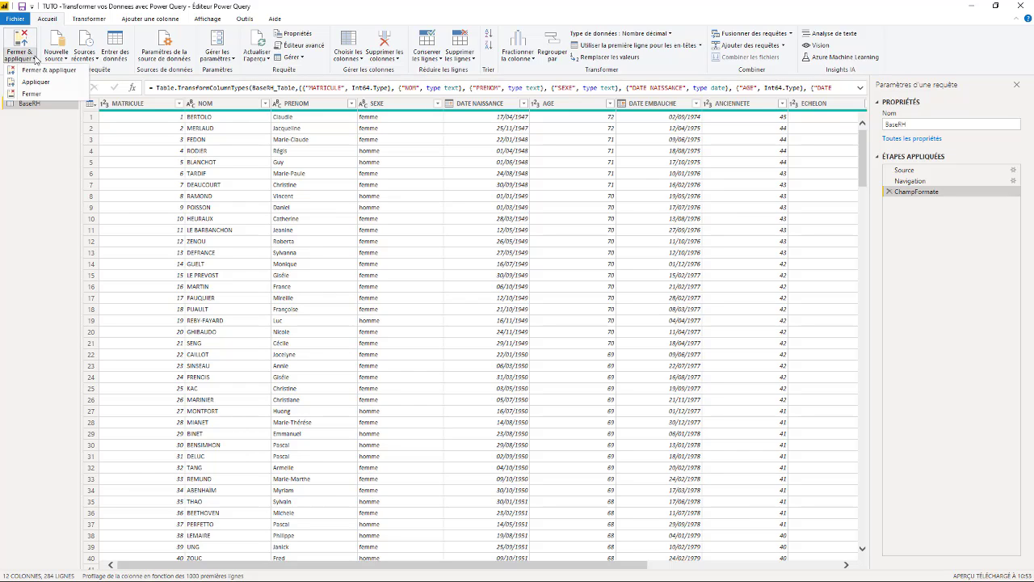
left_click(19, 40)
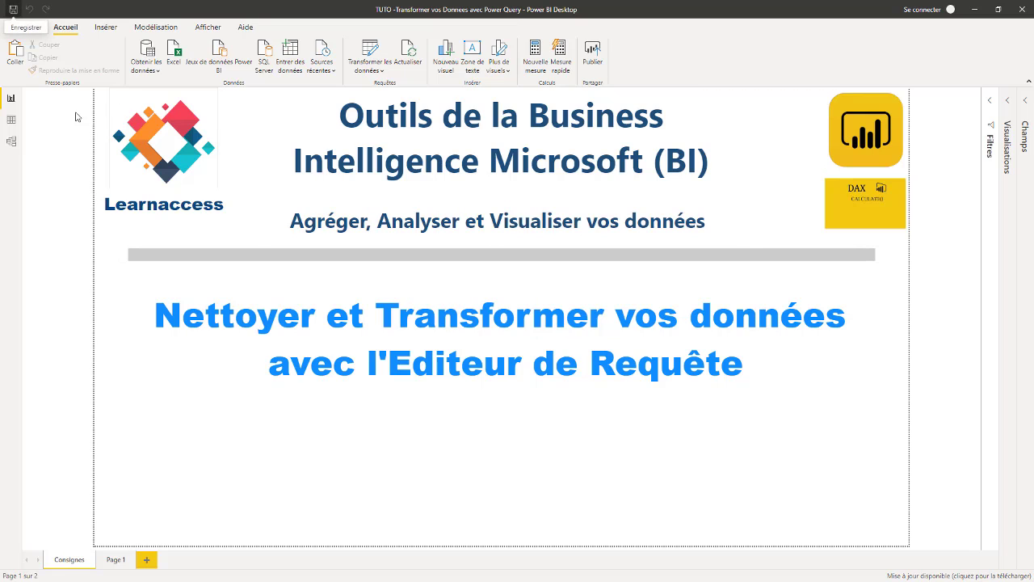
left_click(11, 119)
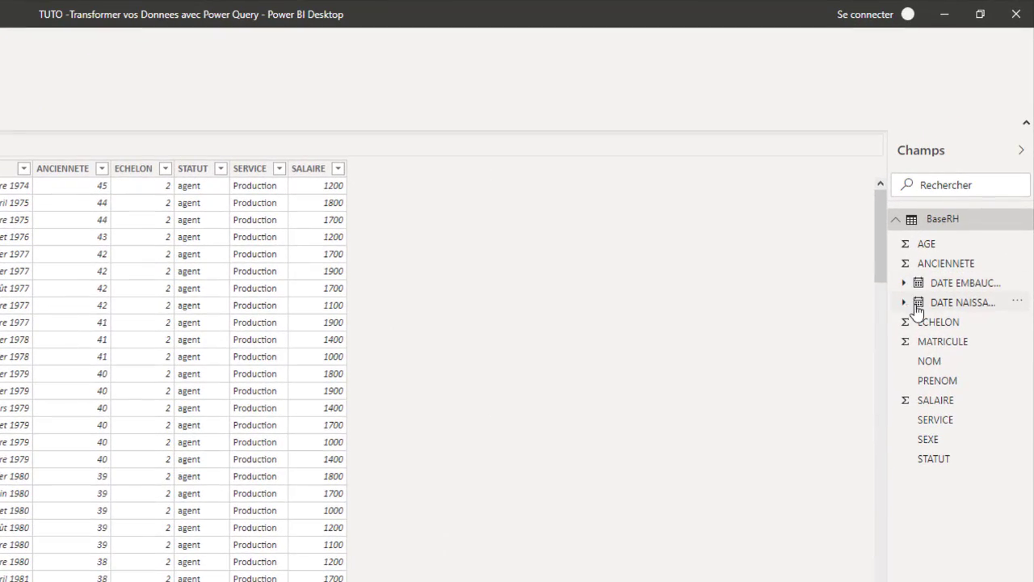
Step: Expand the DATE EMBAUCHE field down to its date hierarchy levels and widen the Champs pane to read the full field names
left_click(903, 283)
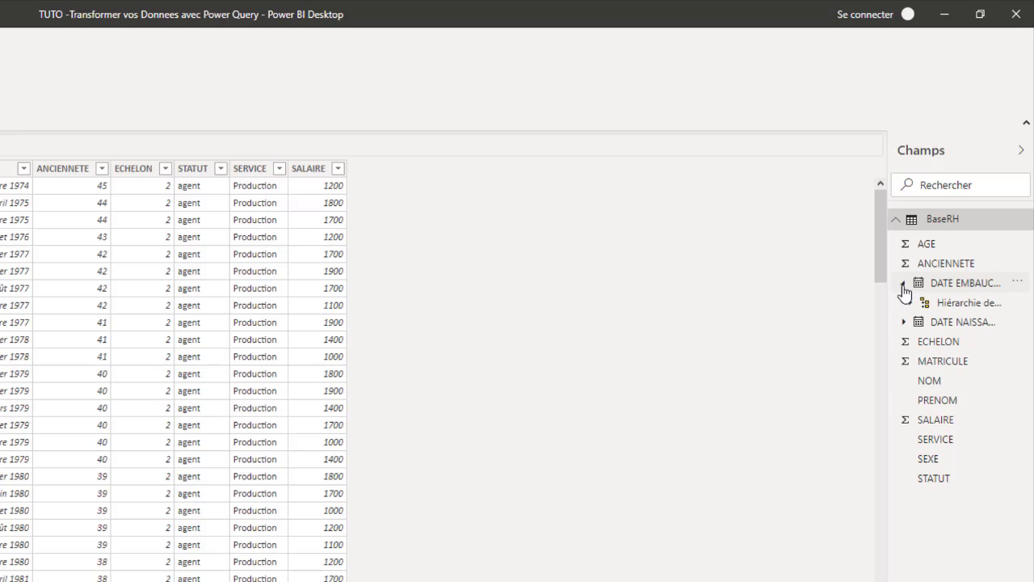
left_click(908, 304)
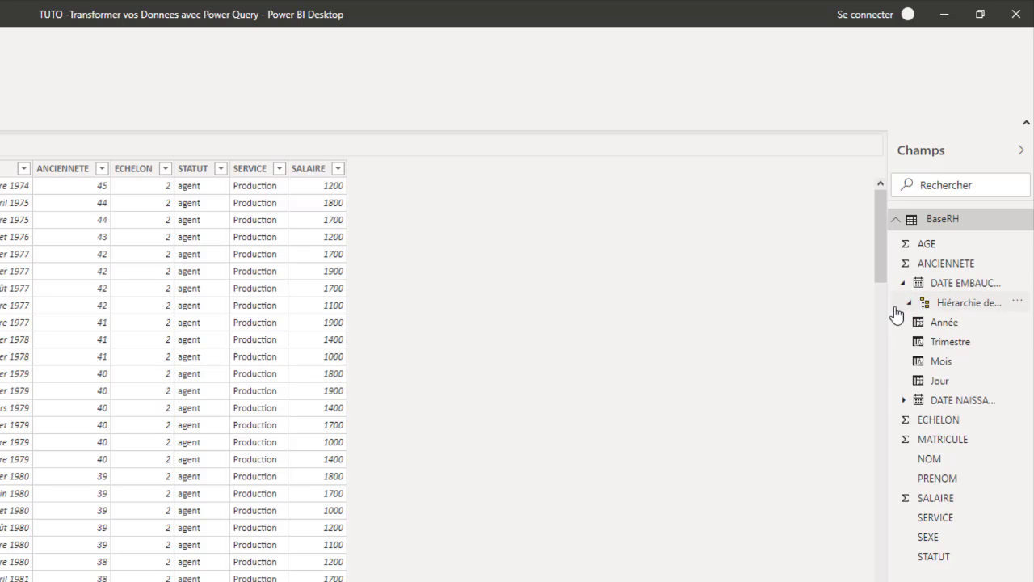
left_click_drag(891, 307, 812, 328)
left_click_drag(894, 322, 873, 278)
left_click_drag(889, 144, 819, 149)
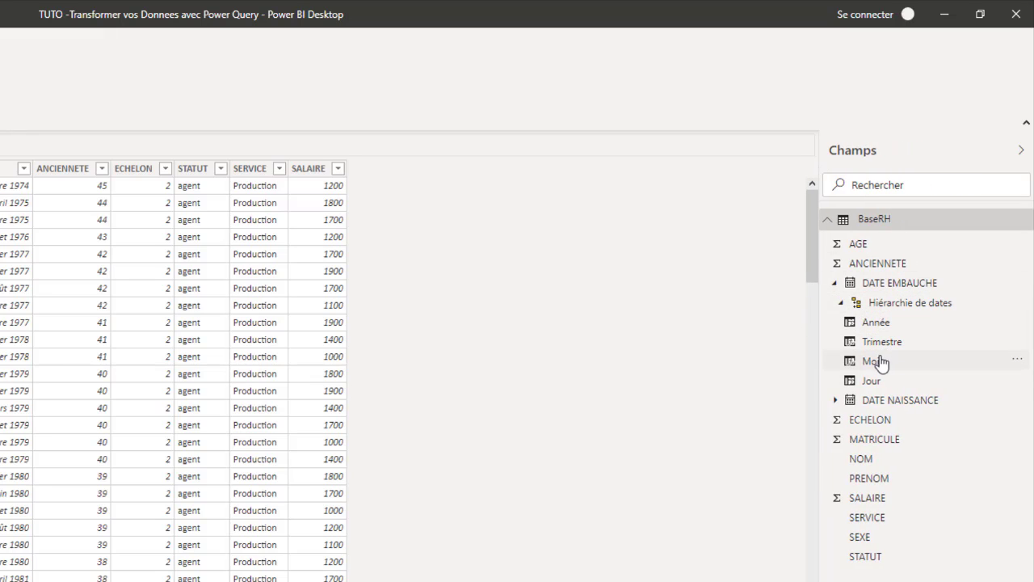
Step: Expand the DATE NAISSANCE date hierarchy to view its levels, and collapse both date fields again
left_click(836, 400)
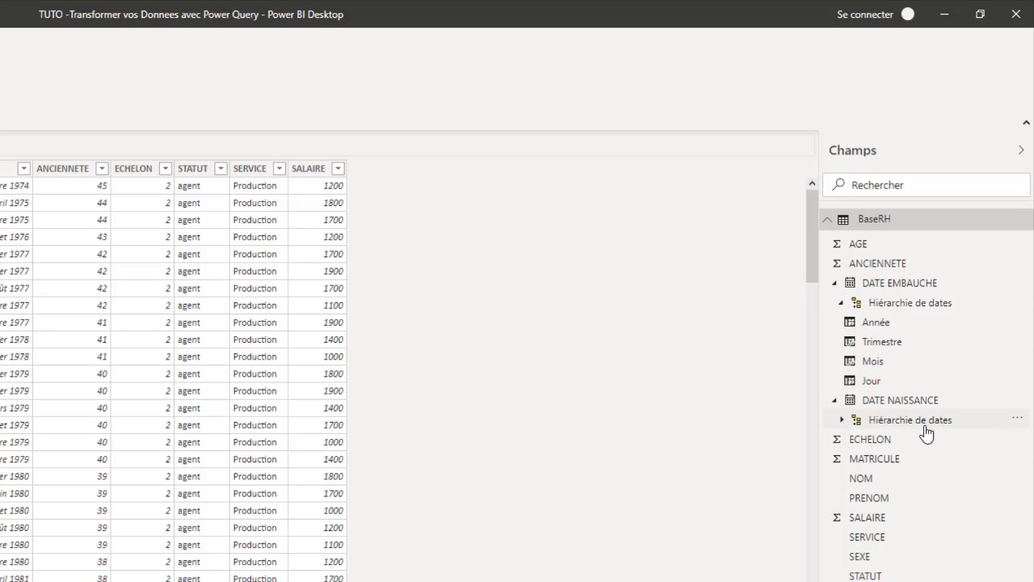
left_click(841, 420)
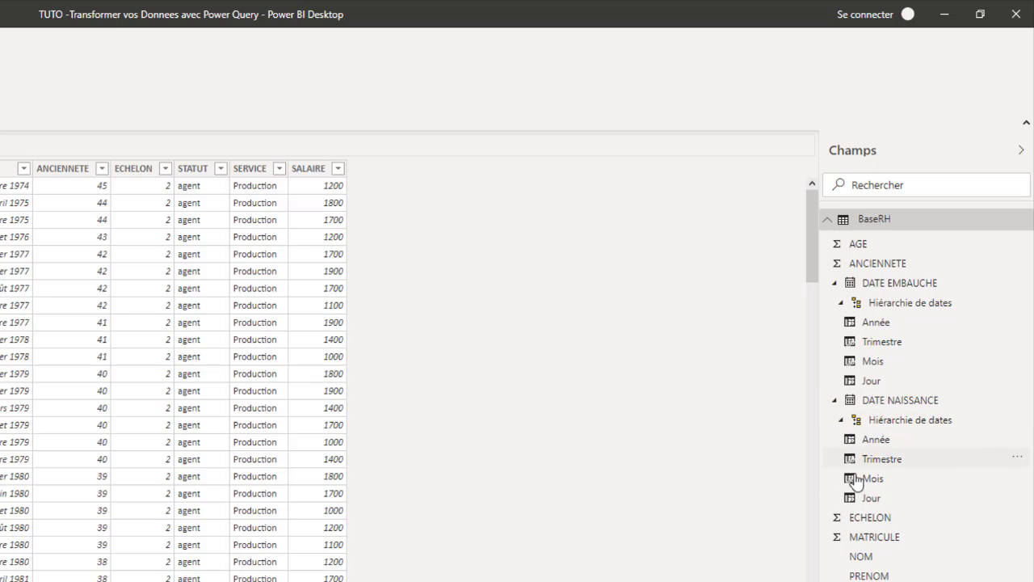
left_click(835, 400)
left_click(836, 284)
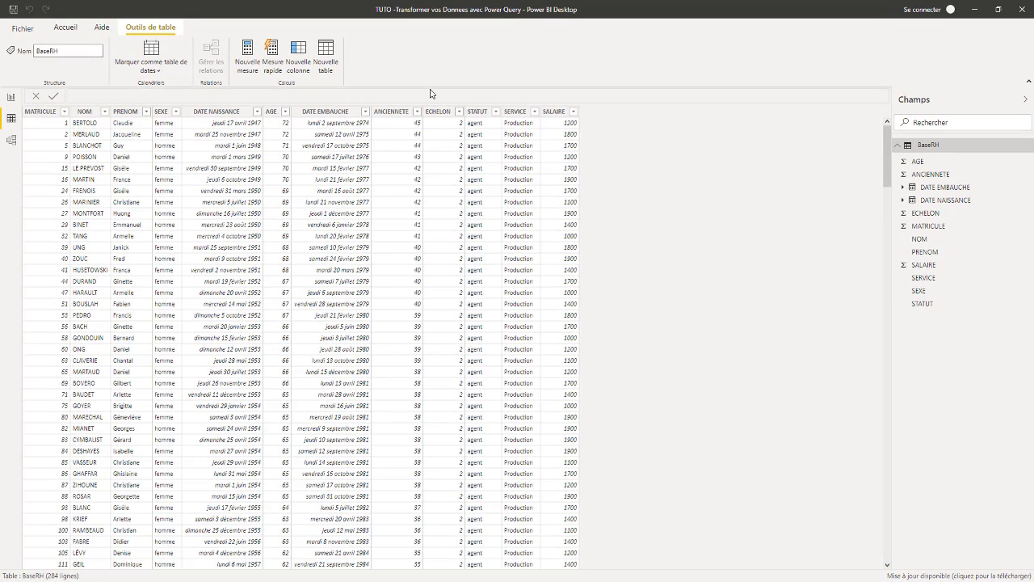
Step: Format the SALAIRE column as currency with € Euro (123 €) and reduce its decimal places to 1
left_click(556, 112)
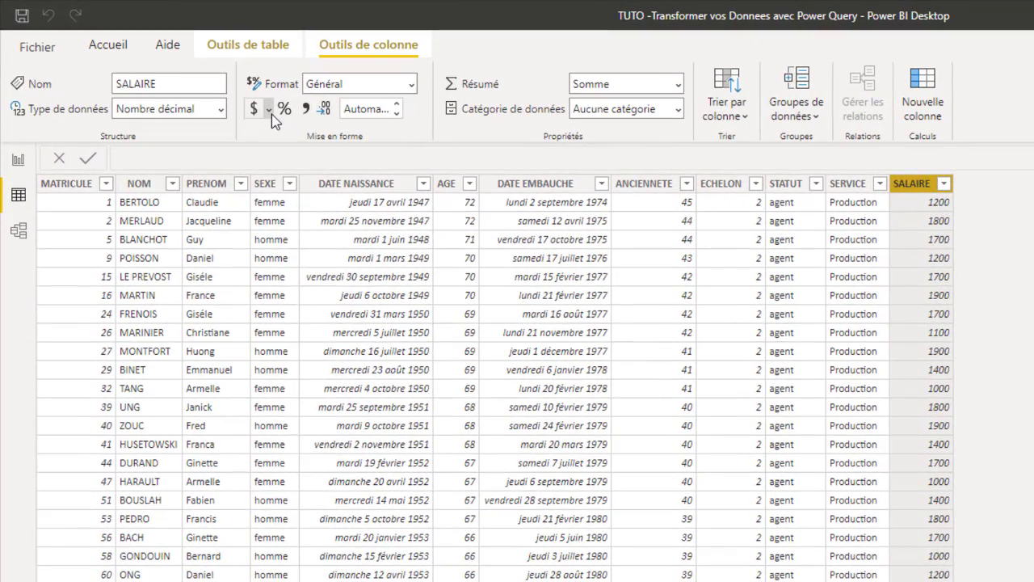
left_click(271, 114)
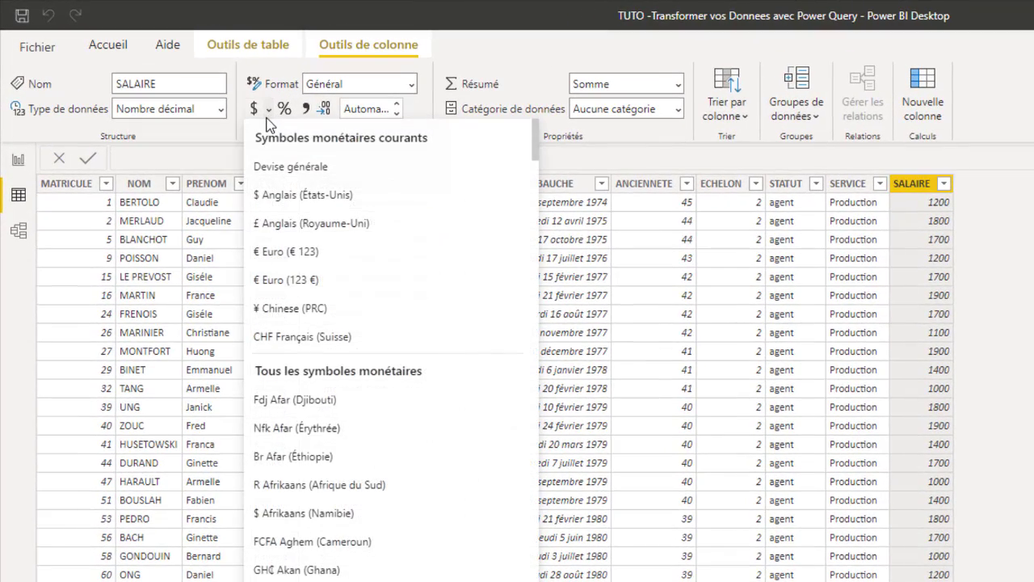
left_click(268, 280)
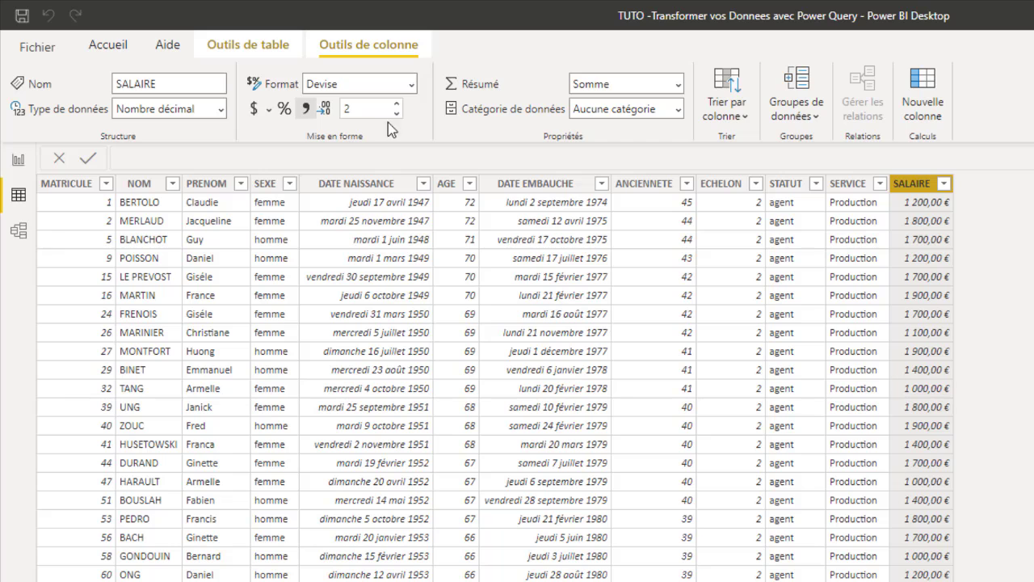
left_click(397, 114)
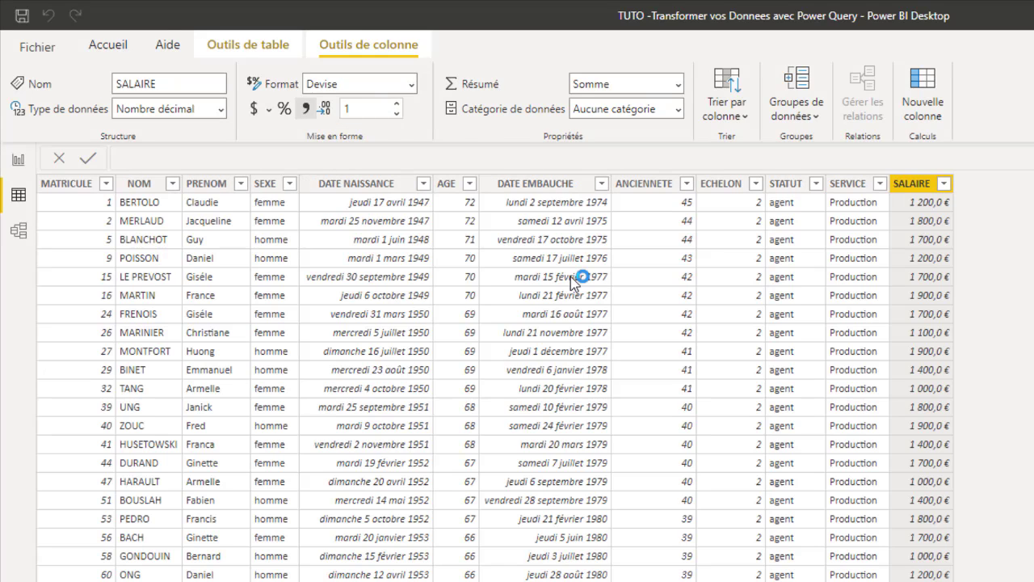
Step: Format the DATE EMBAUCHE and DATE NAISSANCE columns with the *14/03/2001 (dd/mm/yyyy) date format
left_click(537, 188)
left_click(411, 85)
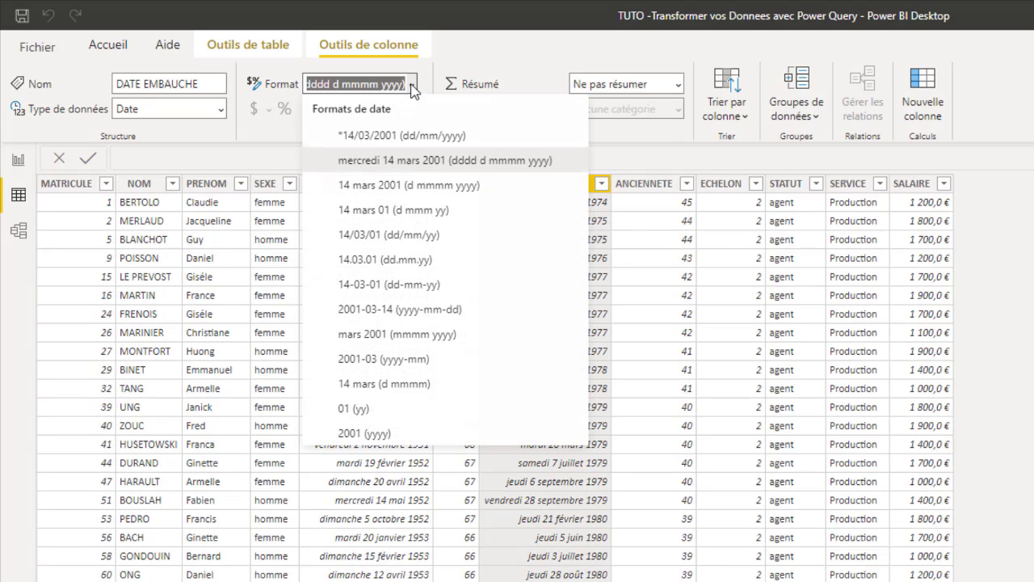
left_click(373, 142)
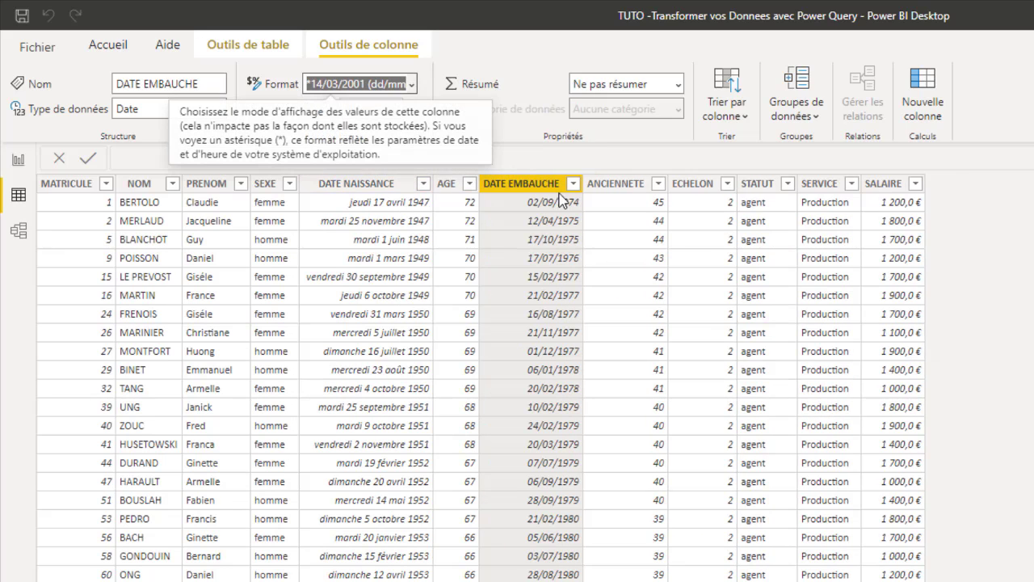
left_click(360, 183)
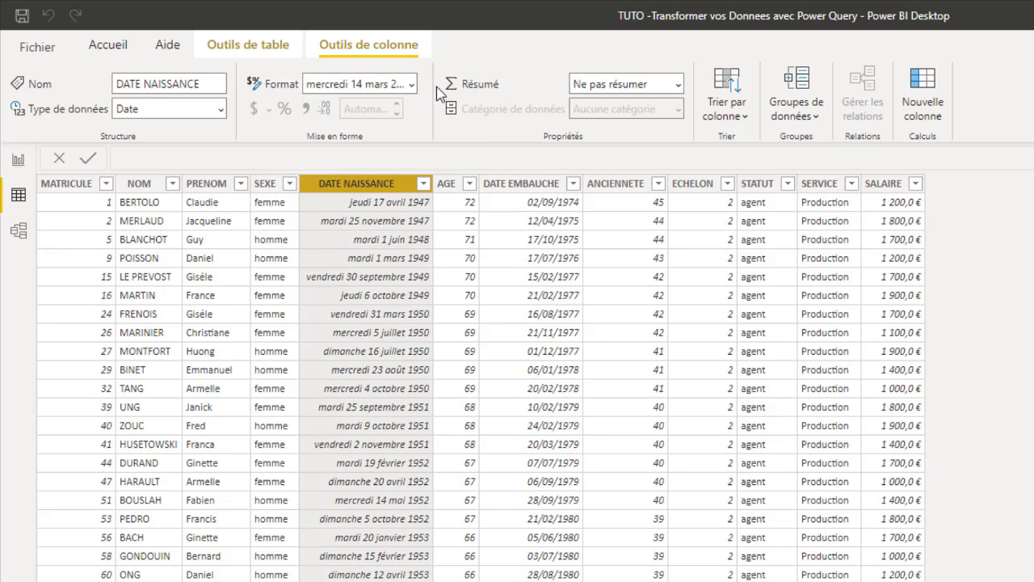
left_click(411, 84)
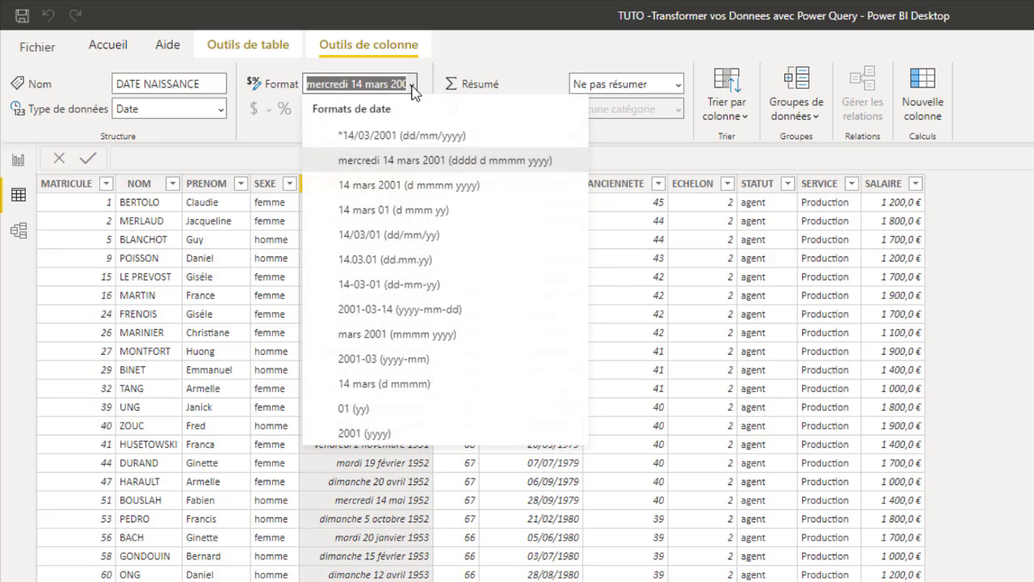
left_click(368, 135)
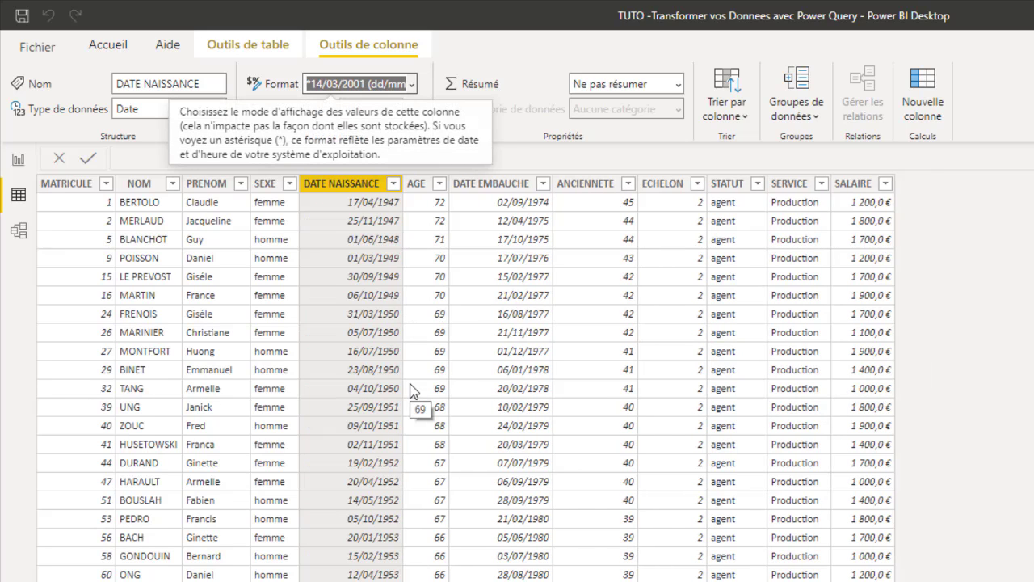
Step: Display the model view and enlarge the BaseRH table box to show all its fields at full width
left_click(19, 232)
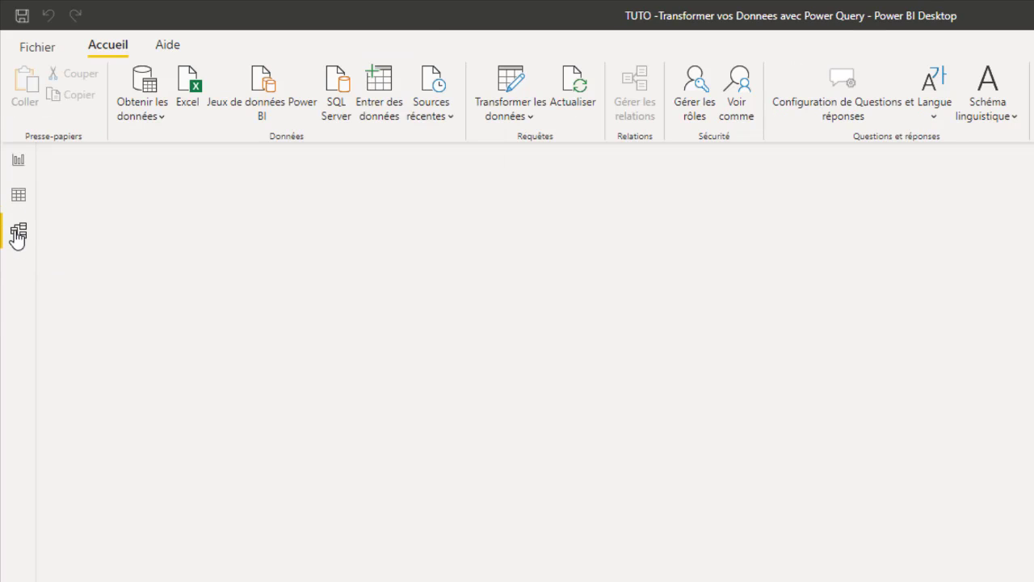
left_click_drag(185, 448, 238, 484)
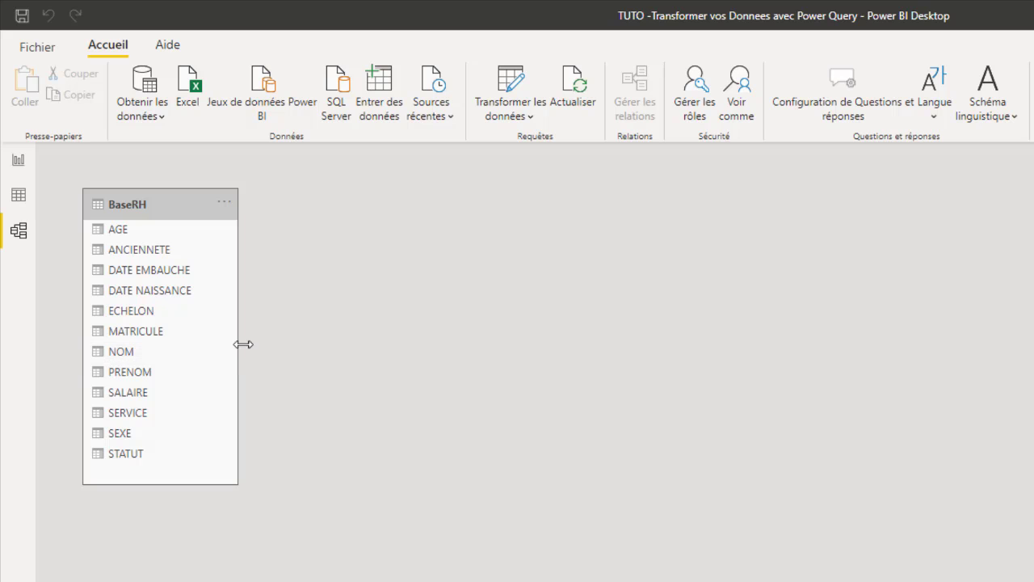
left_click_drag(243, 344, 277, 353)
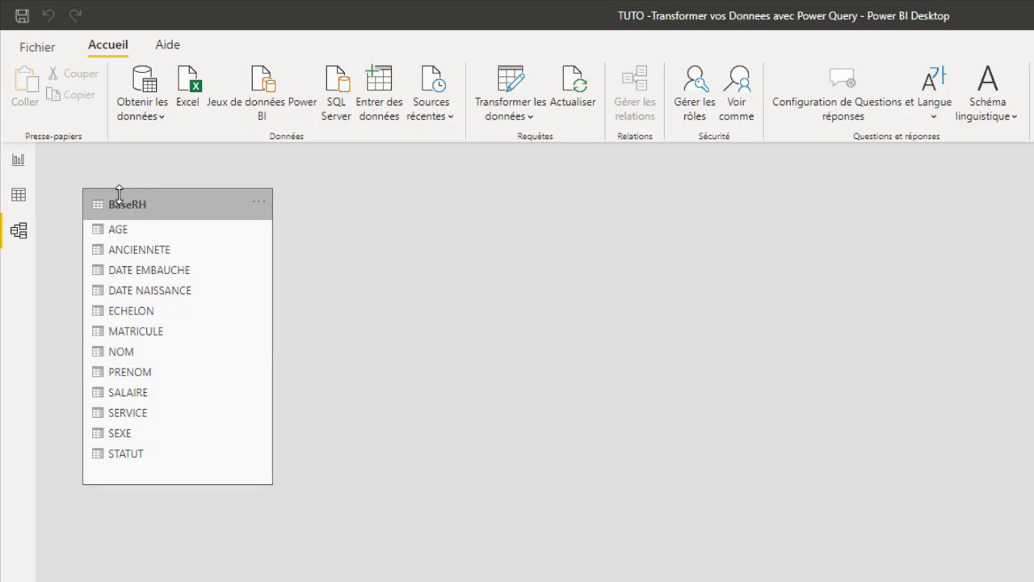
Step: Show Page 1 of the report with the Champs and Visualisations panes expanded and the Filtres pane collapsed
left_click(18, 161)
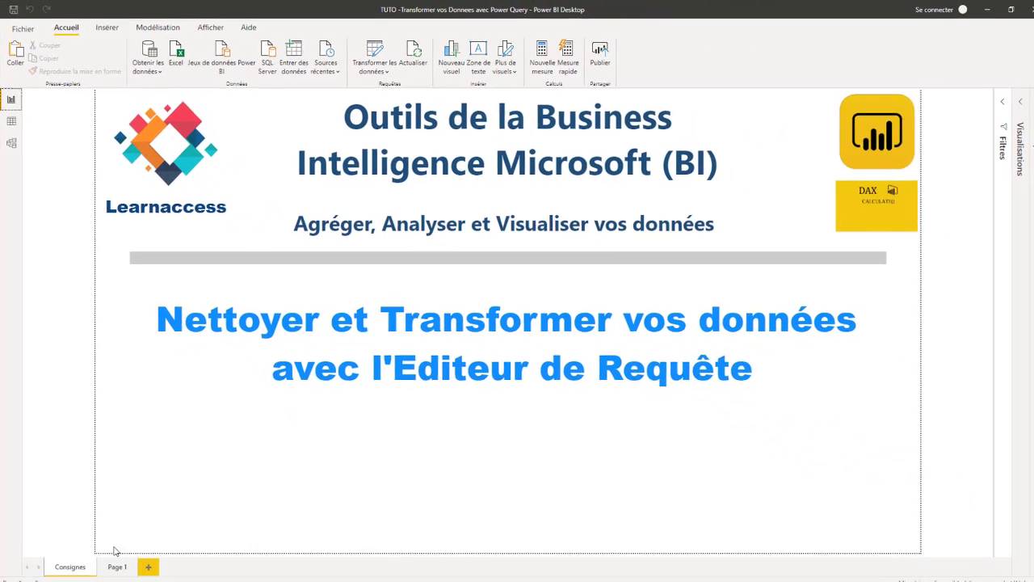
left_click(117, 567)
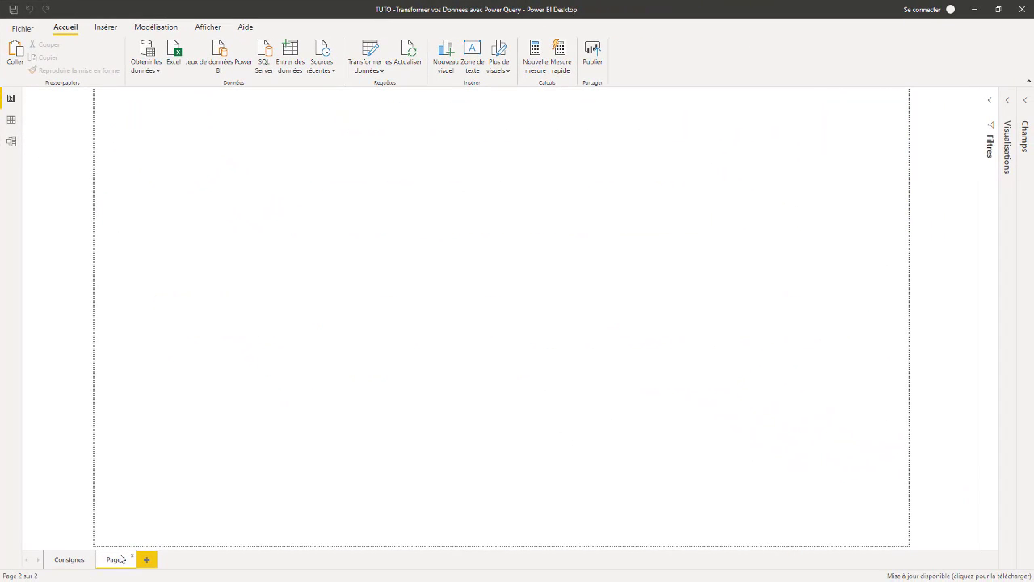
left_click(1027, 105)
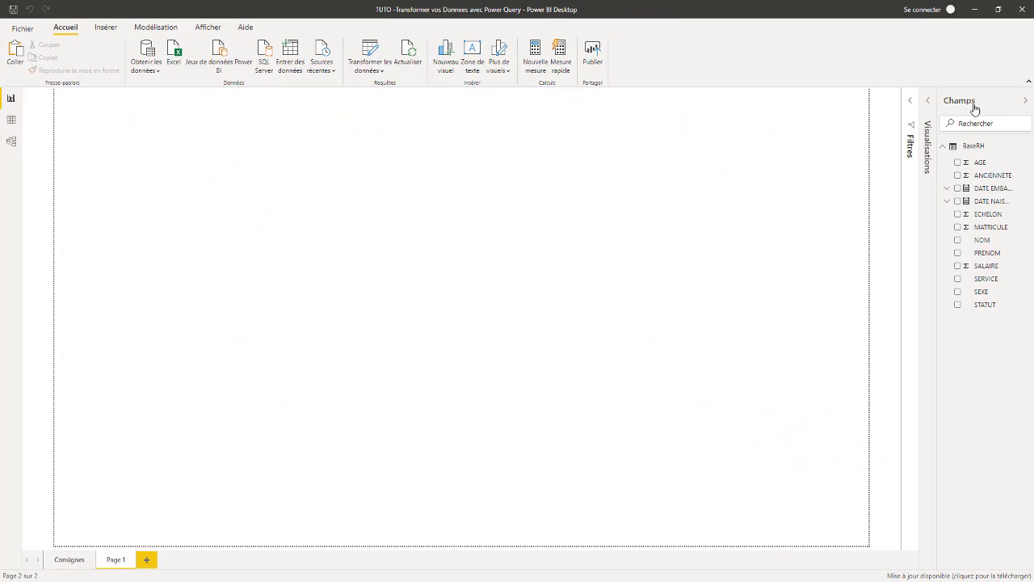
left_click(911, 101)
left_click(928, 102)
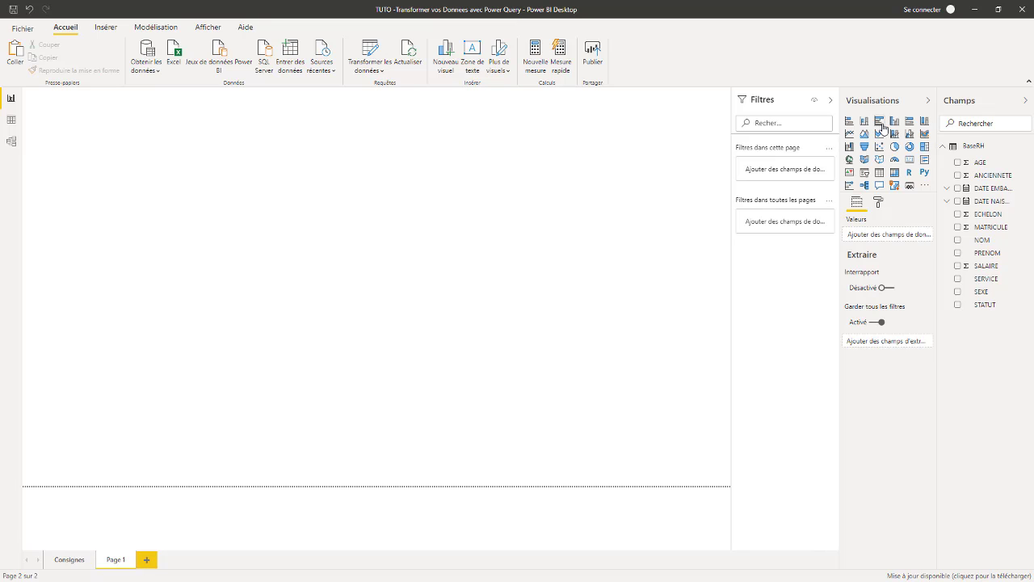
left_click(830, 100)
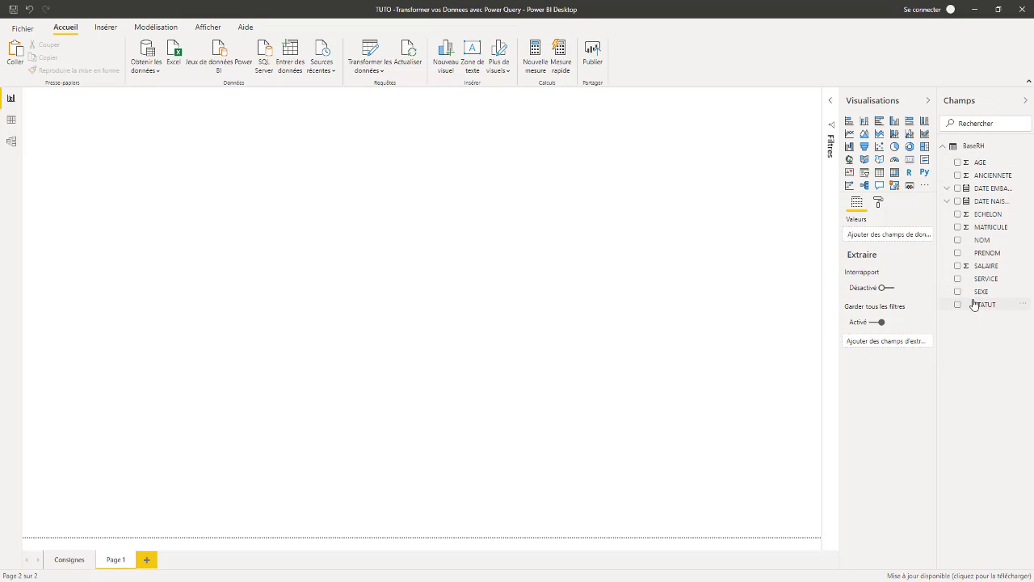
Step: Create a table visual of SERVICE with MATRICULE summarized as Nombre, and widen it slightly
left_click_drag(980, 283, 115, 156)
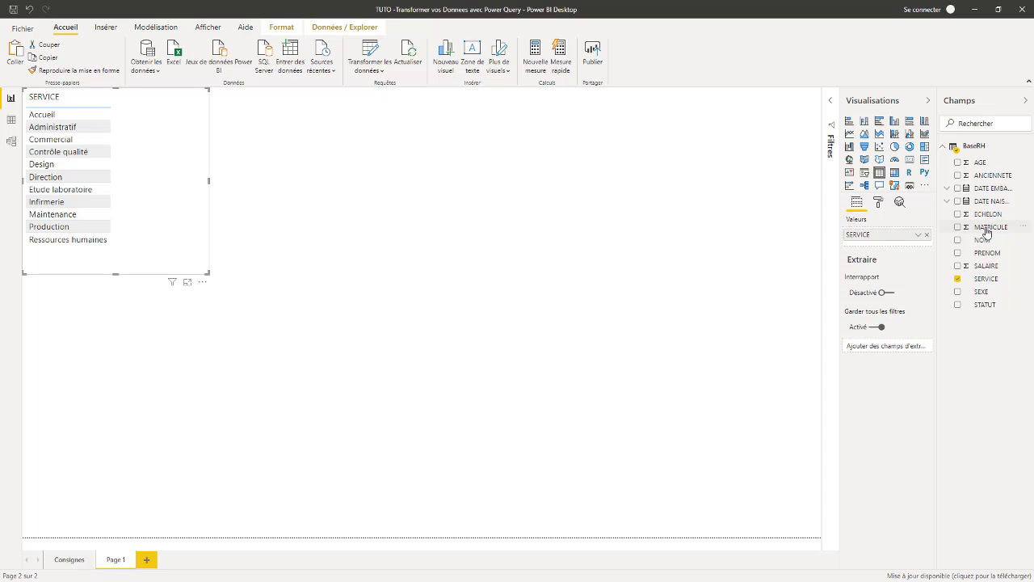
left_click_drag(986, 229, 884, 252)
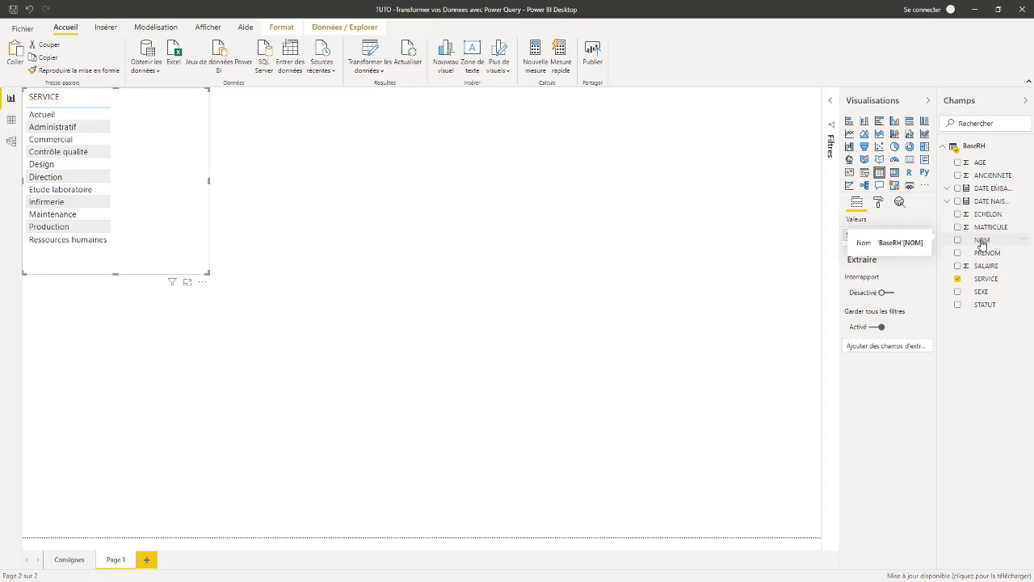
left_click_drag(988, 233, 898, 245)
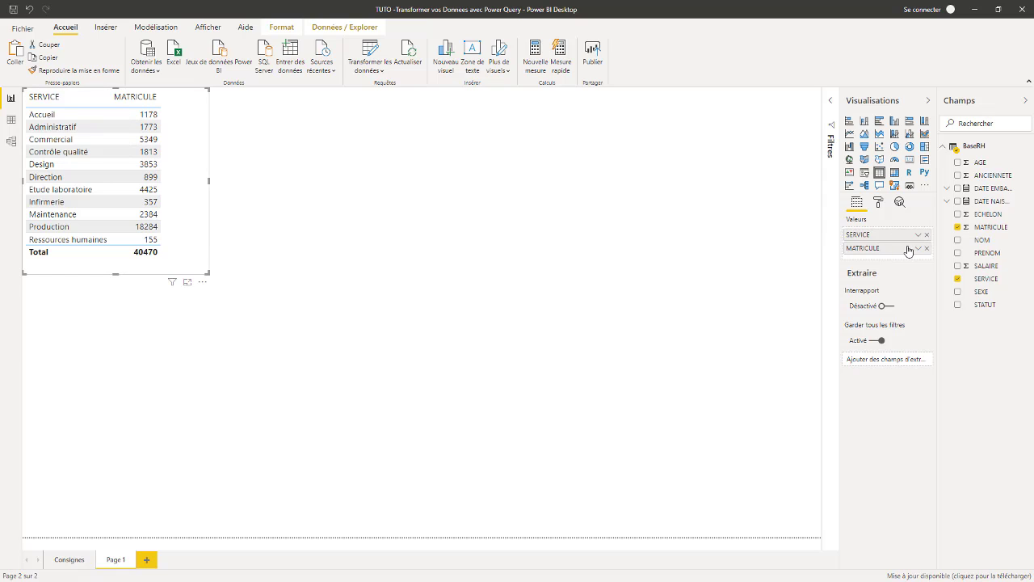
right_click(904, 251)
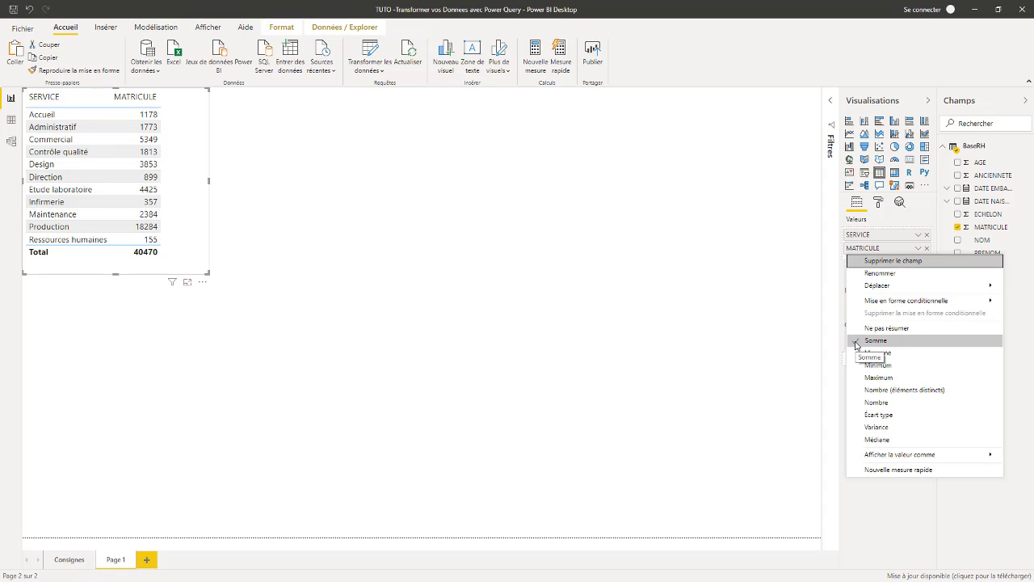
left_click(858, 403)
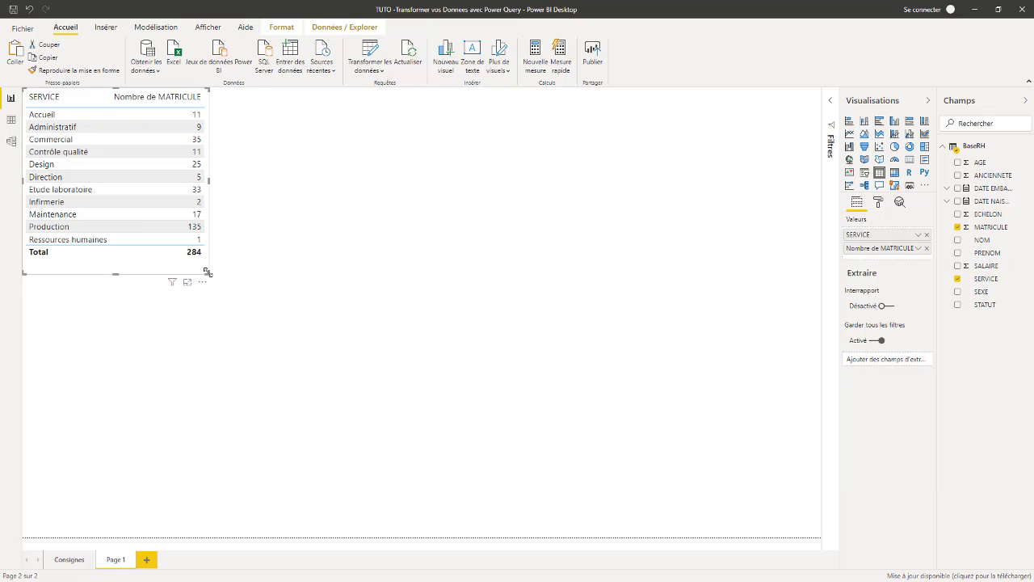
left_click_drag(206, 272, 227, 262)
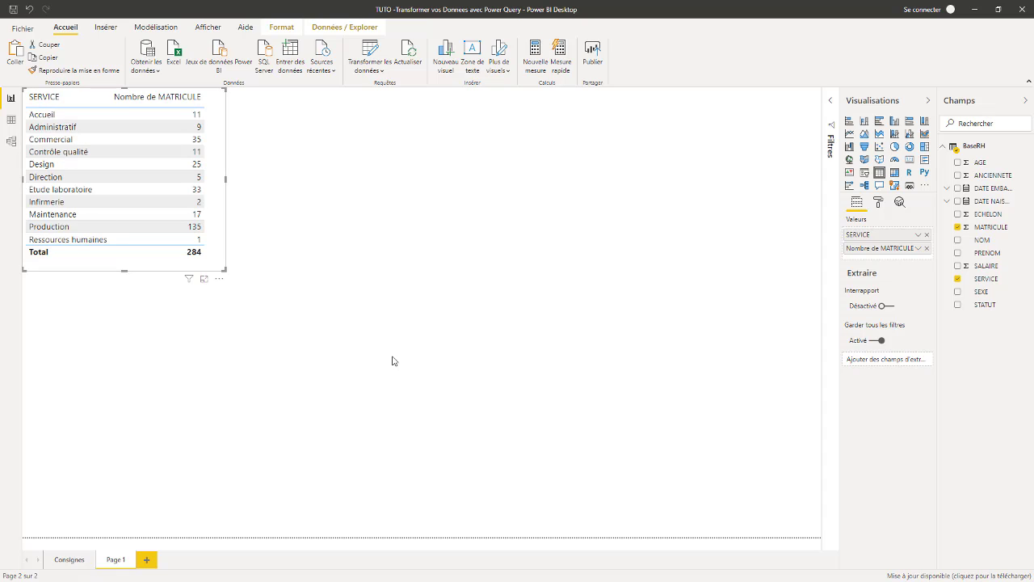
Step: Convert the SERVICE table to a stacked bar chart (Graphique à barres empilées) and enlarge it to fit the service names
left_click(864, 122)
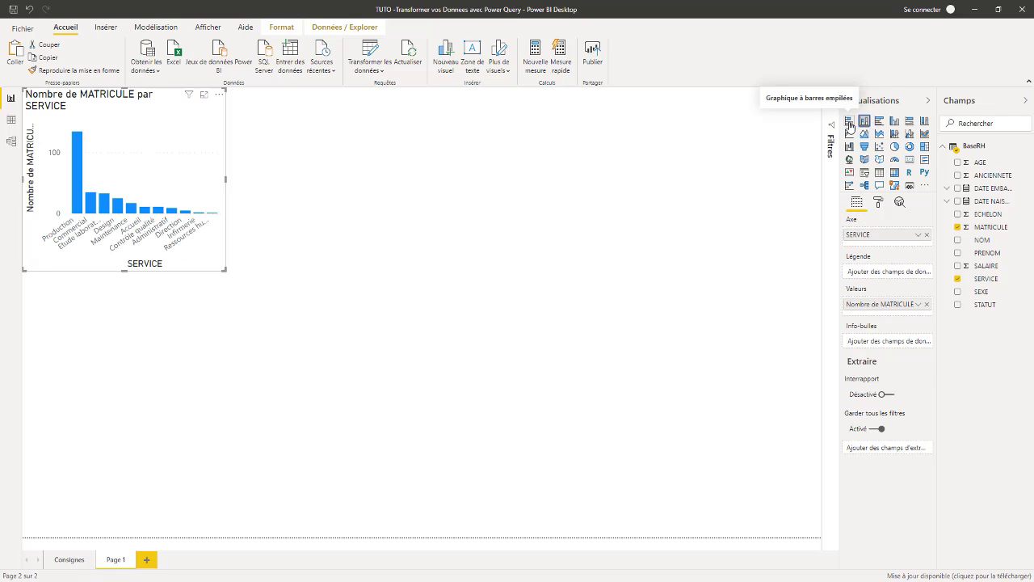
left_click(849, 123)
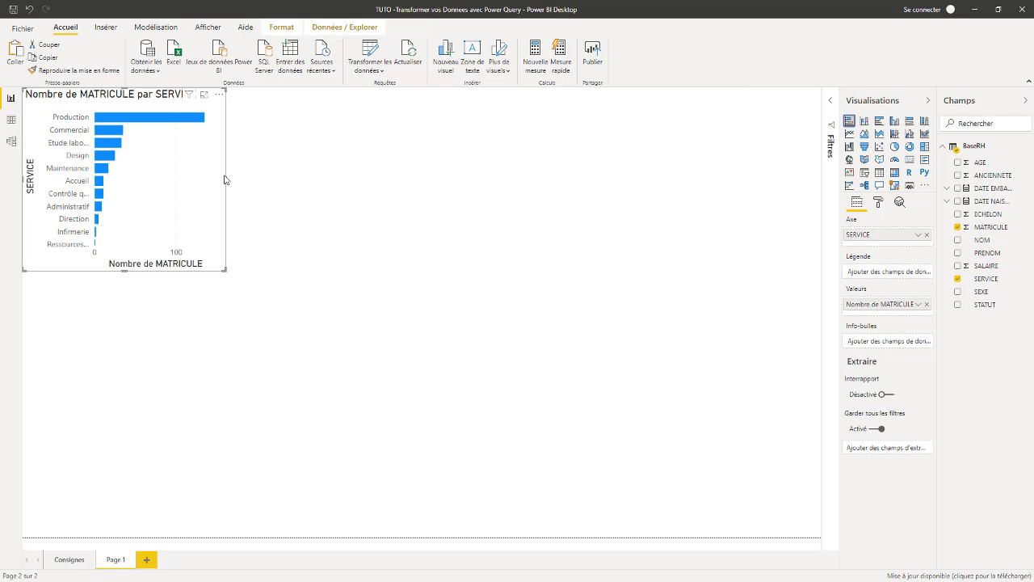
left_click_drag(226, 180, 312, 181)
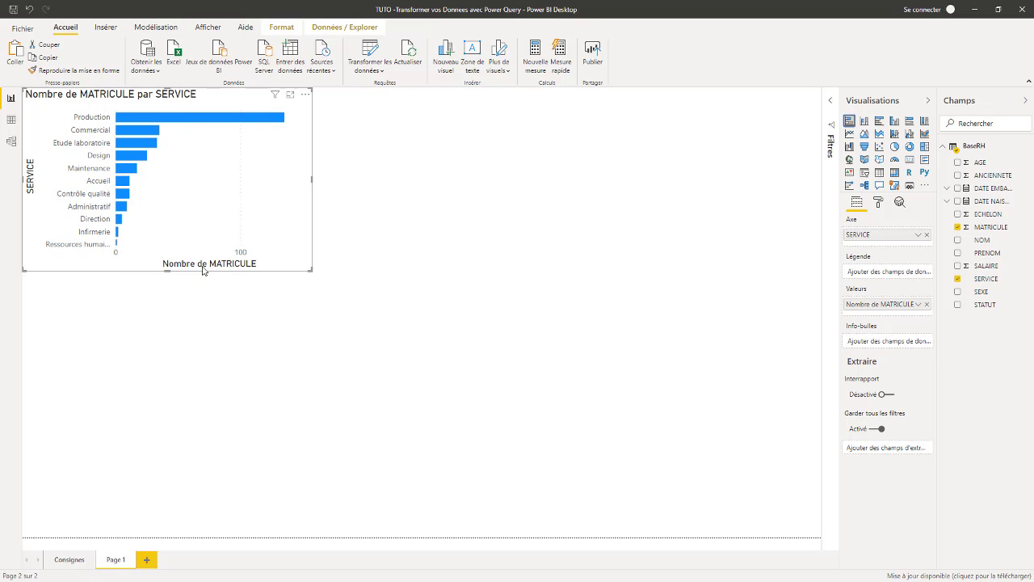
left_click_drag(167, 271, 168, 280)
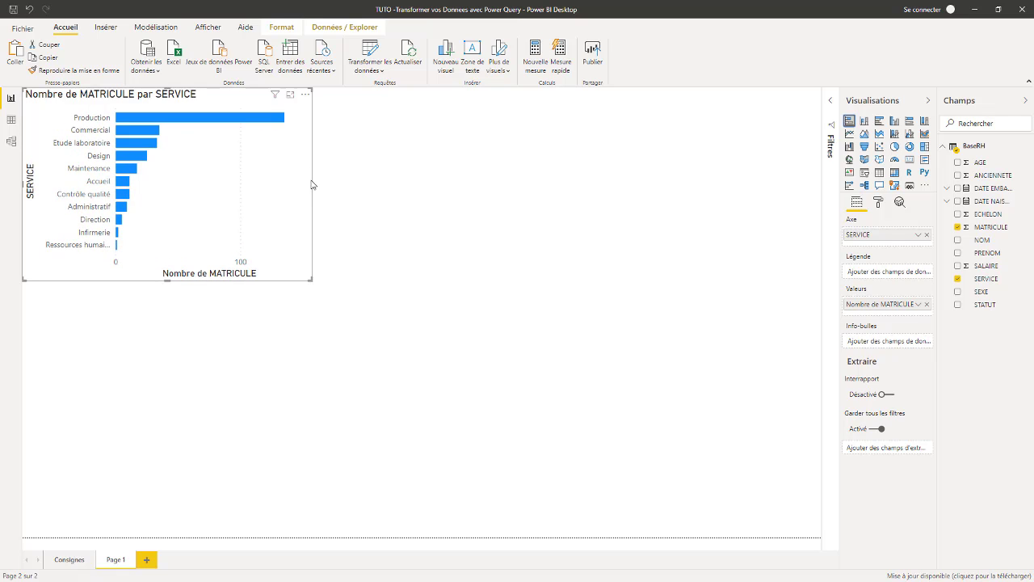
left_click_drag(311, 183, 300, 192)
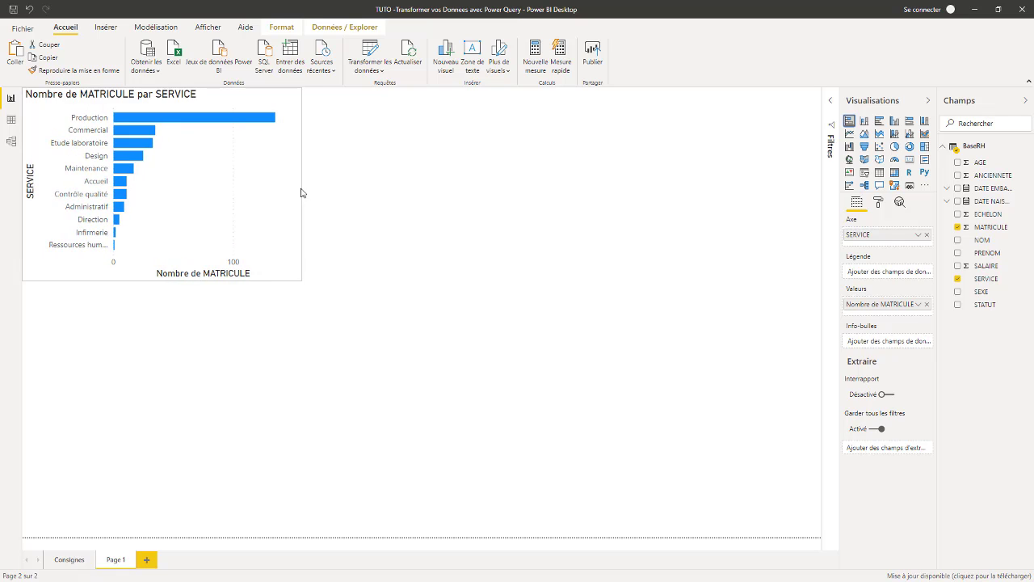
left_click(573, 221)
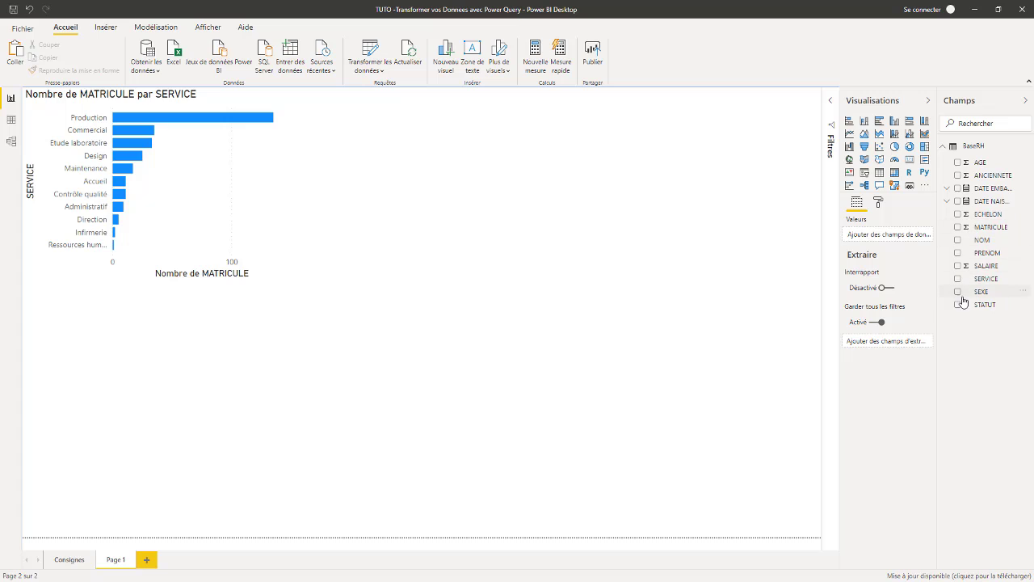
Step: Add a SEXE slicer in the upper-right corner of the report page and shorten it to fit its two options
left_click_drag(980, 295, 722, 129)
left_click(864, 175)
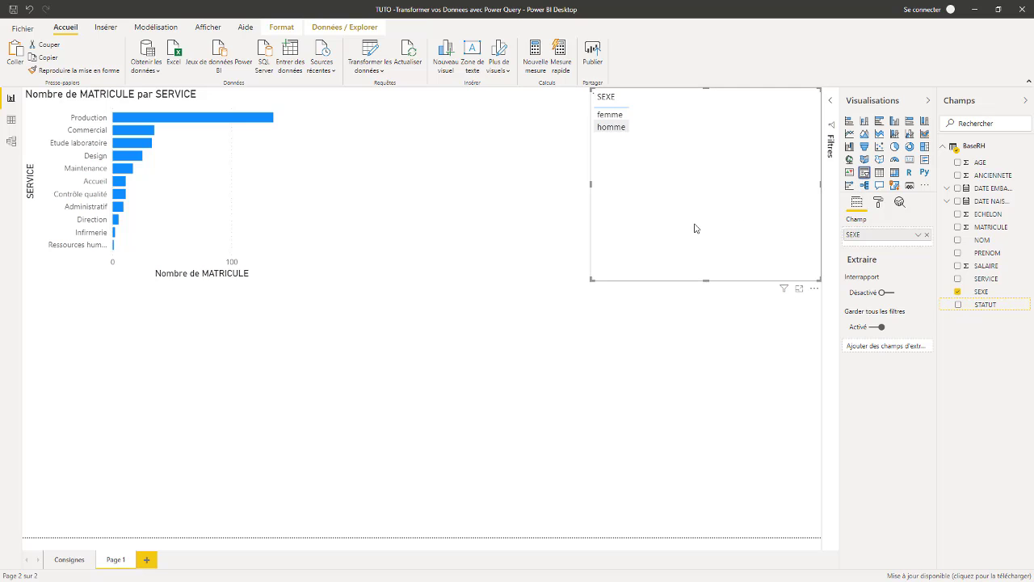
left_click_drag(706, 281, 693, 150)
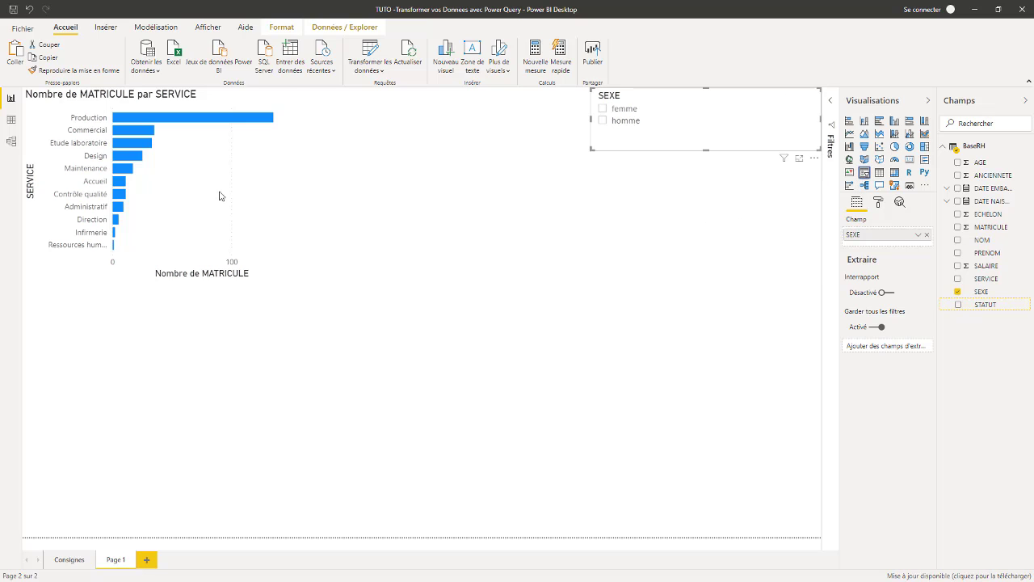
Step: Filter the bar chart alternately by homme and femme with the SEXE slicer to compare headcounts per service
left_click(602, 121)
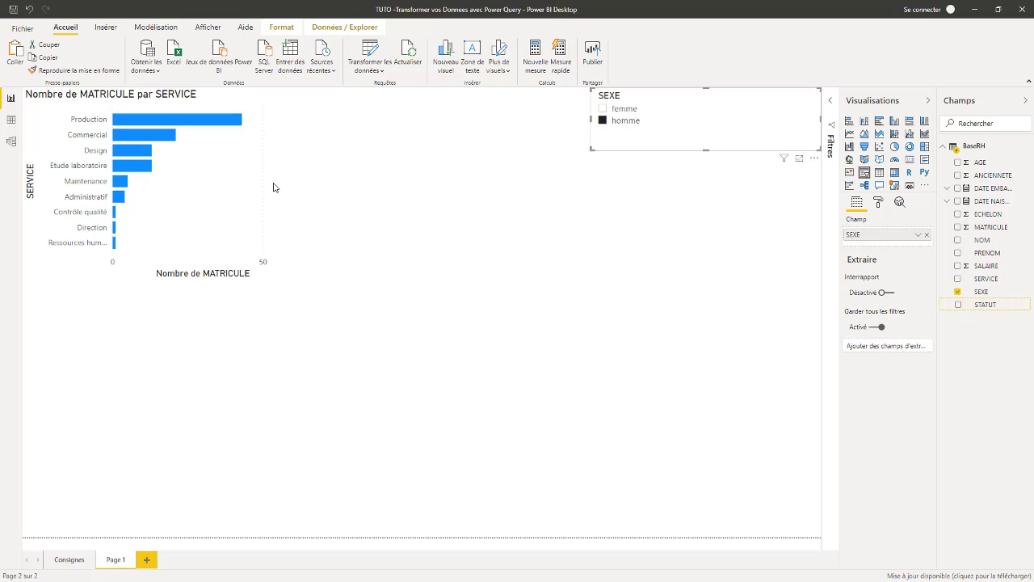
left_click(602, 109)
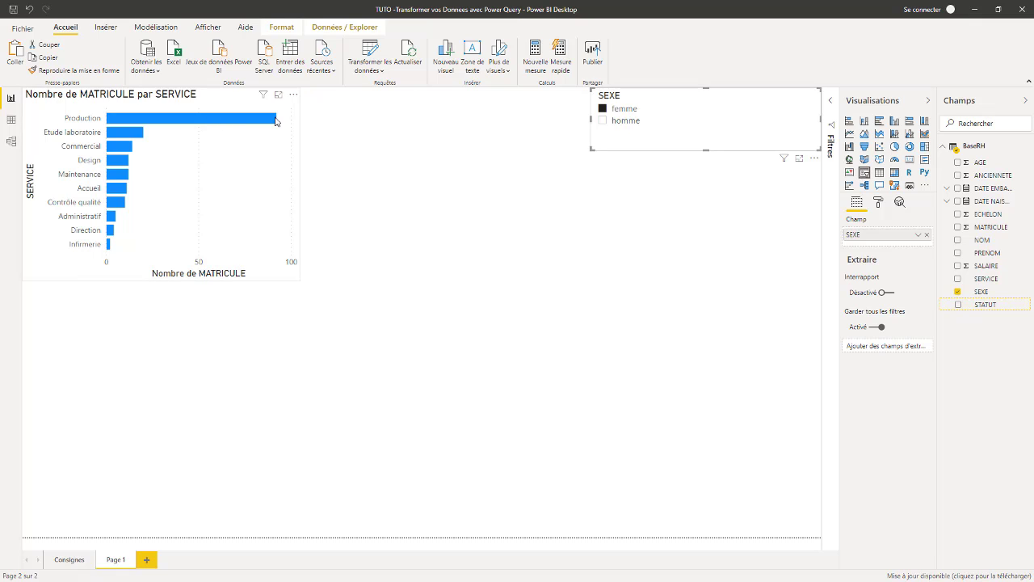
left_click(602, 120)
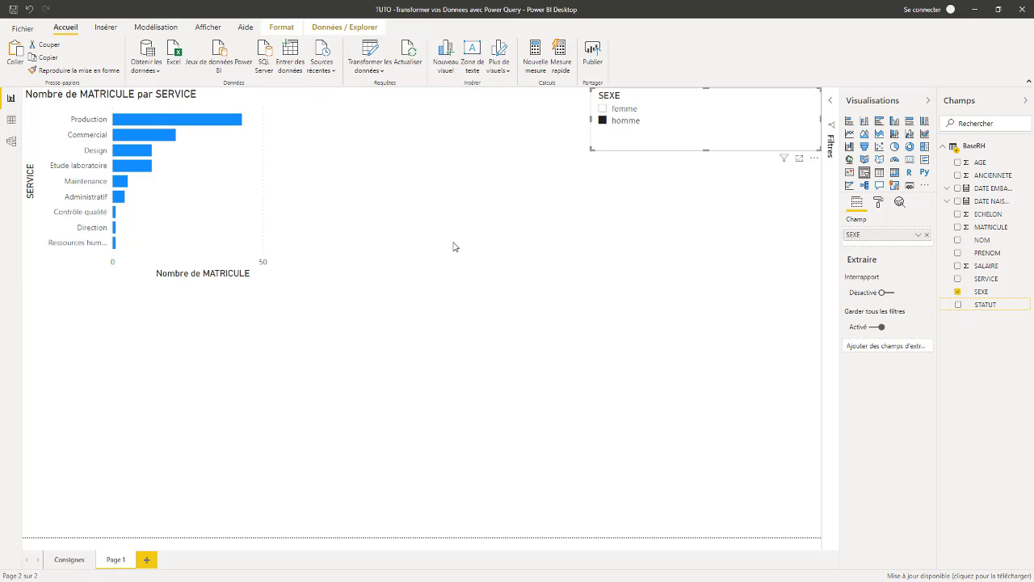
left_click(602, 108)
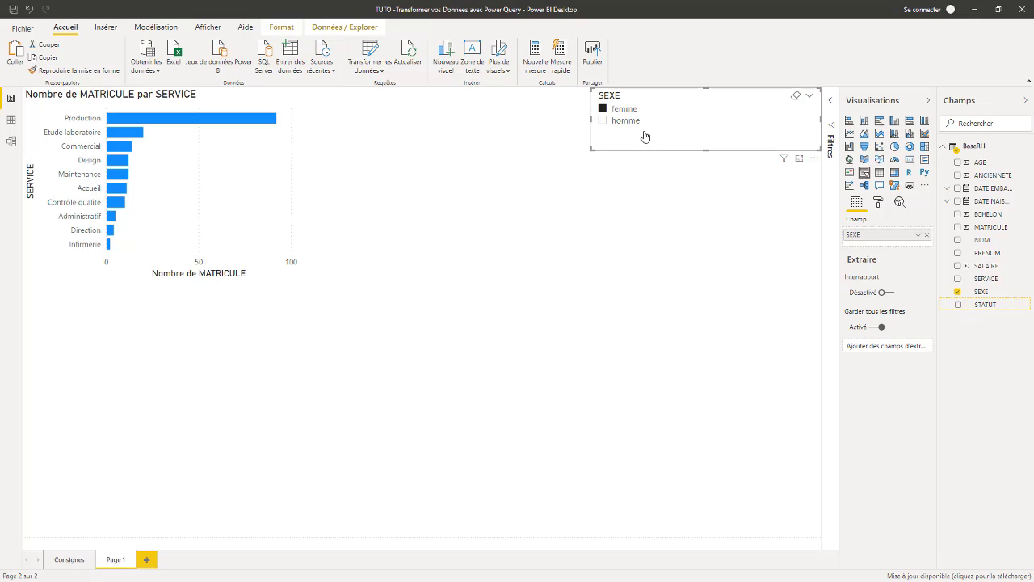
Step: Select homme in the SEXE slicer and narrow the slicer to about half its width against the page's right edge
left_click_drag(605, 122, 716, 121)
left_click(592, 120)
left_click(582, 242)
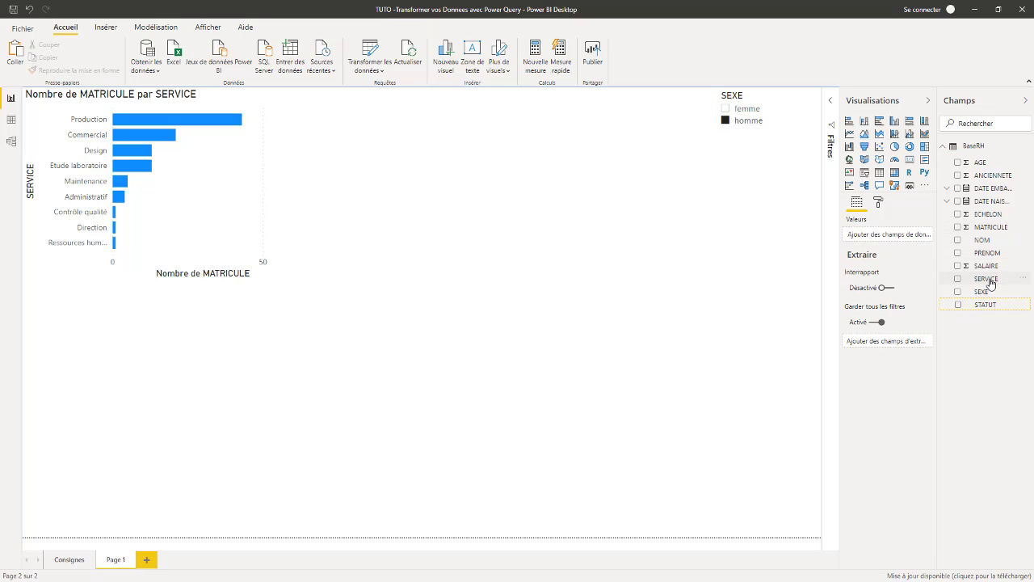
Step: Add a STATUT slicer below the SEXE slicer and shorten it to fit the agent and cadre options
left_click_drag(927, 330, 738, 230)
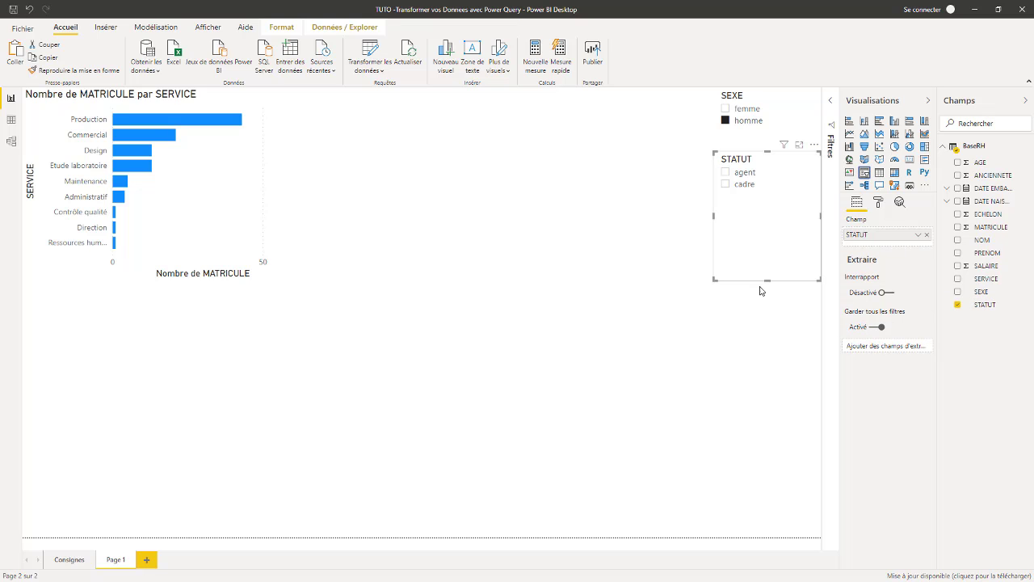
left_click_drag(765, 283, 776, 207)
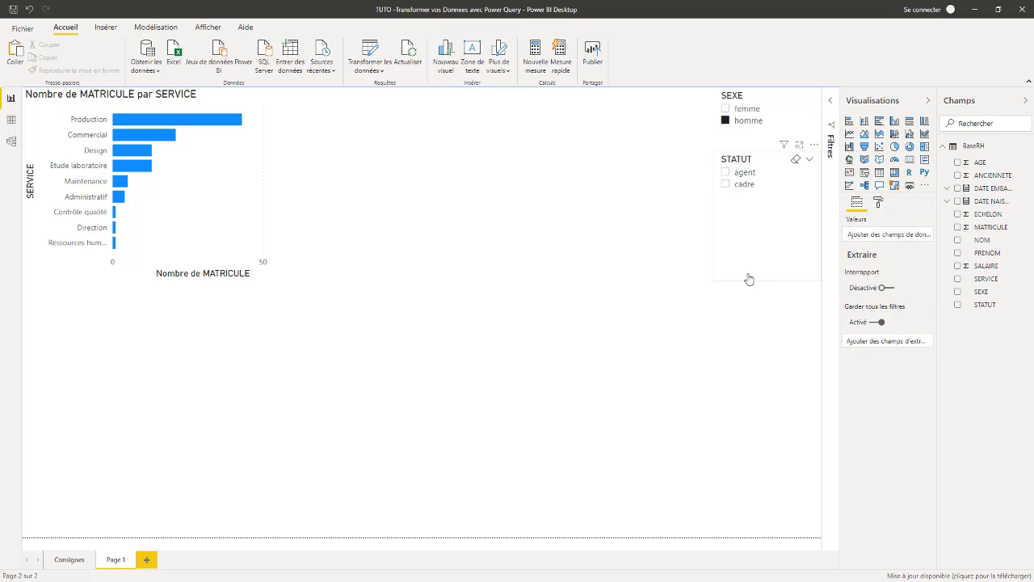
left_click(766, 277)
left_click_drag(769, 273, 767, 207)
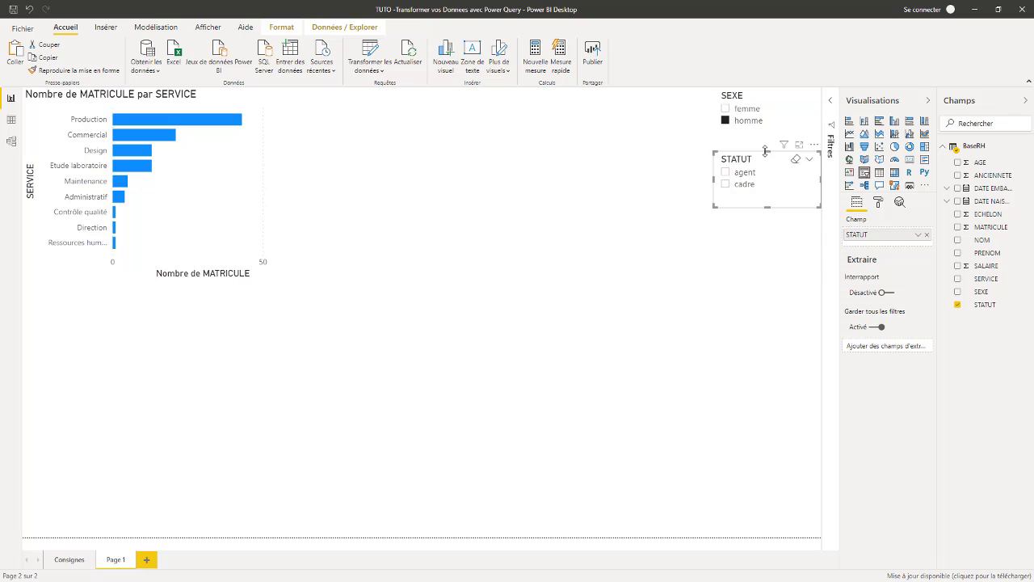
Step: Filter the bar chart by cadre and by agent in the STATUT slicer, and clear the selections in both slicers
left_click(725, 185)
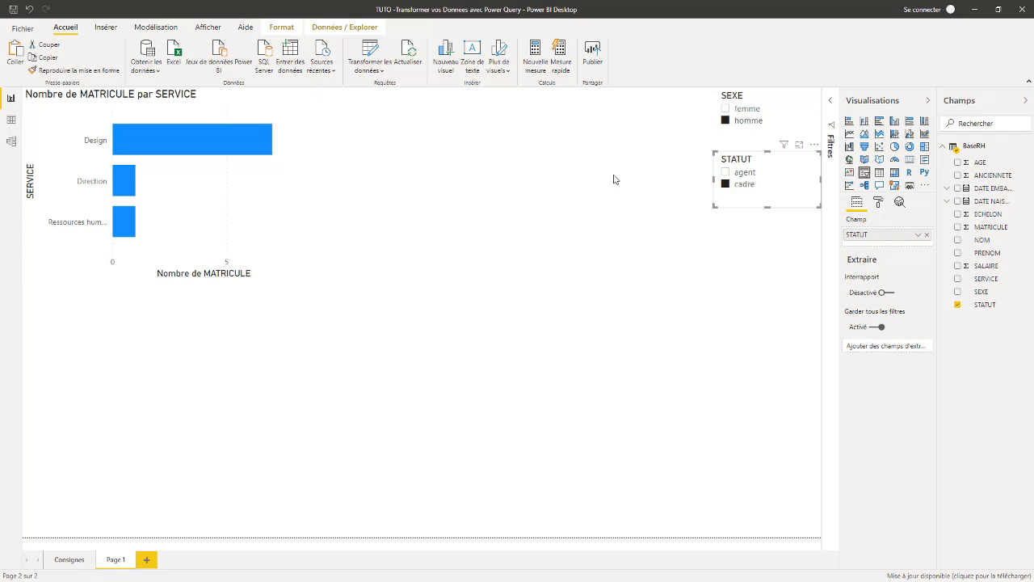
left_click(726, 174)
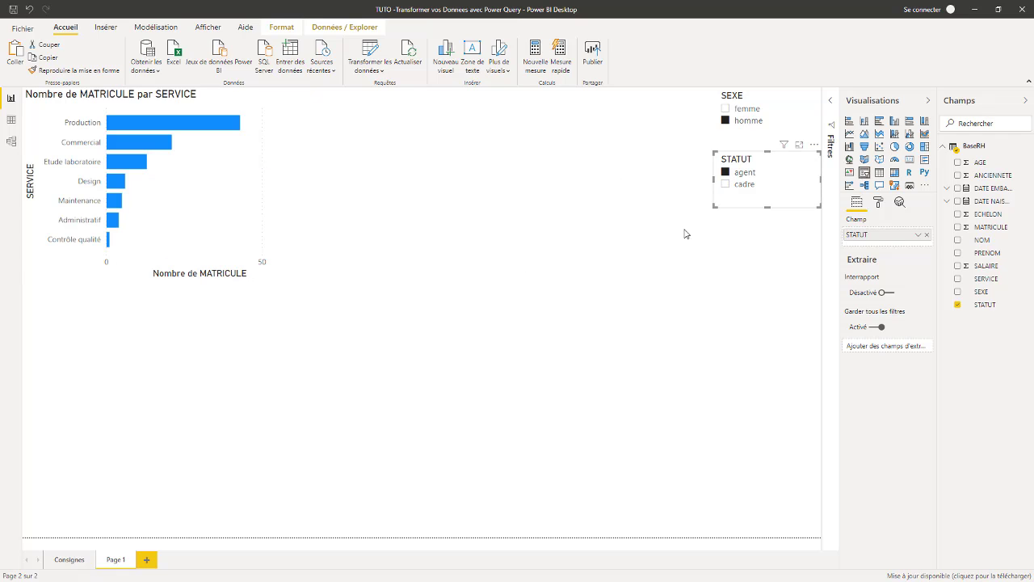
left_click(726, 119)
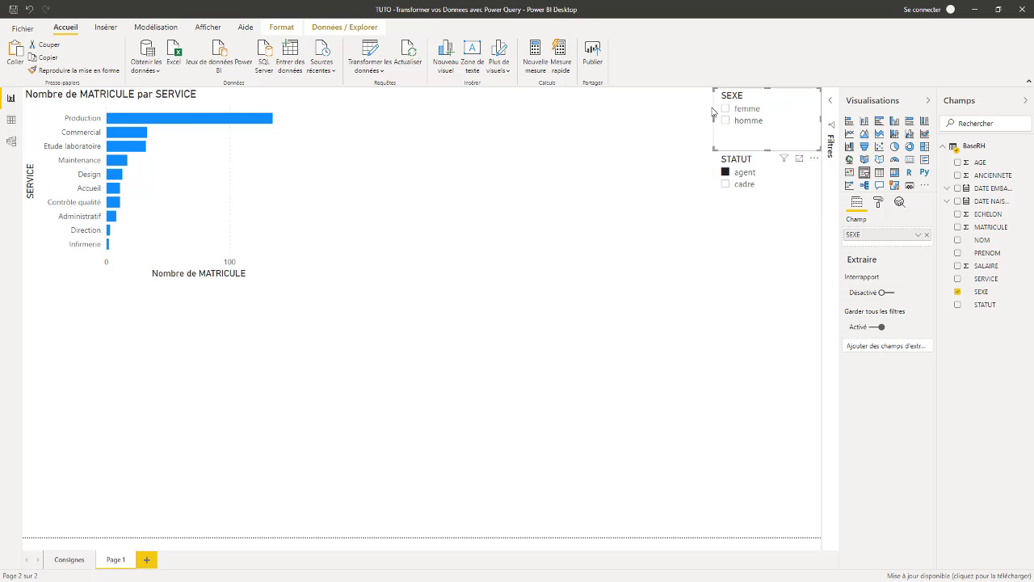
left_click(778, 185)
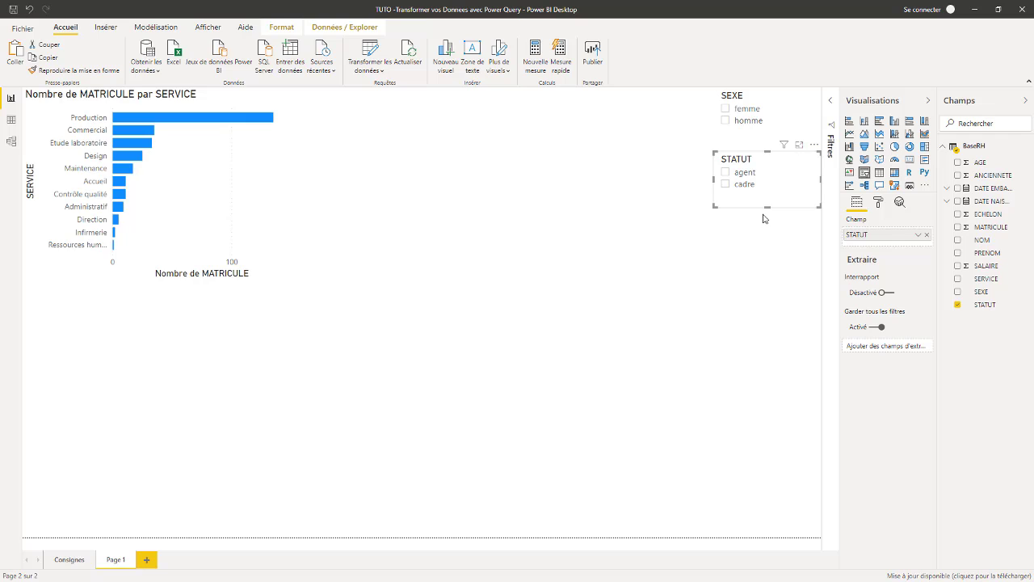
Step: Move the STATUT slicer slightly lower to leave a wider gap beneath the SEXE slicer
left_click_drag(750, 208, 749, 221)
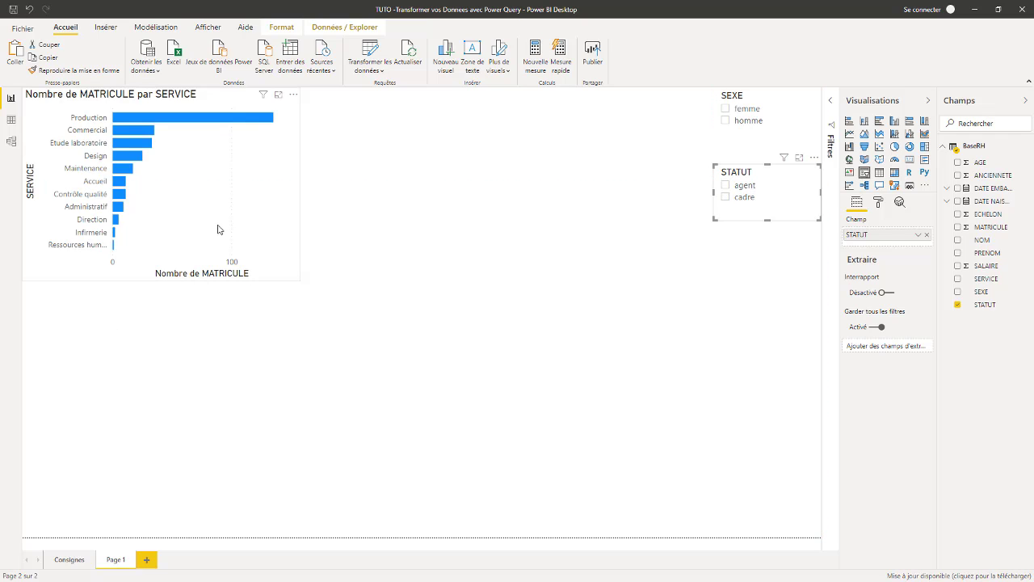
left_click(441, 194)
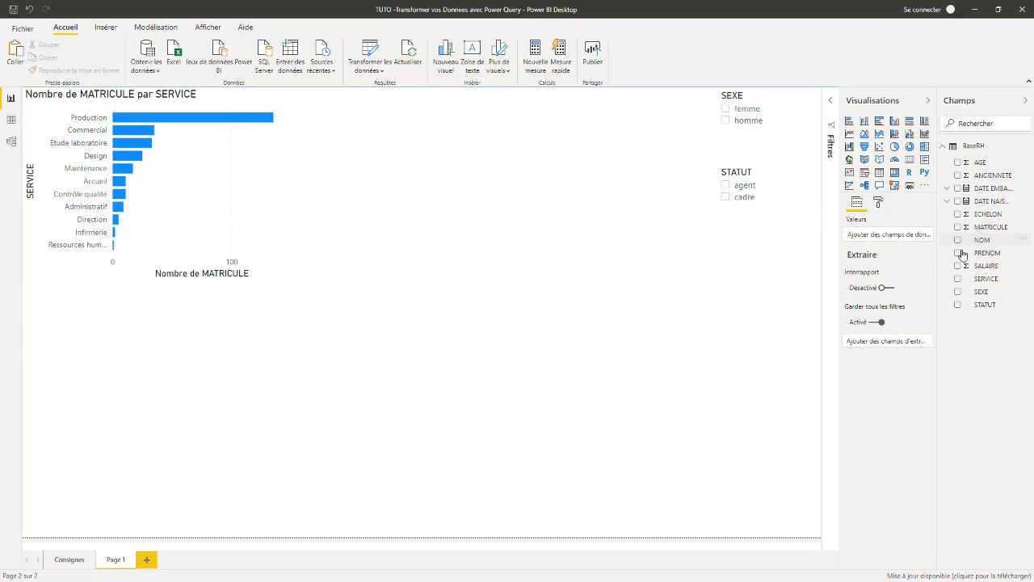
Step: Add a card visual showing MATRICULE between the bar chart and the slicers, and reduce it to about half its height
left_click_drag(979, 228, 541, 177)
left_click(910, 161)
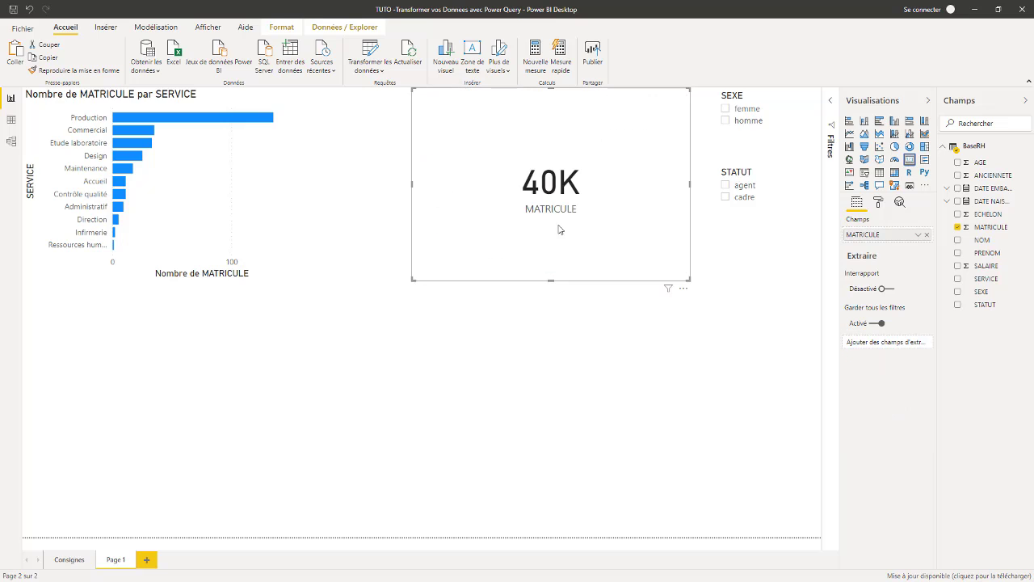
left_click_drag(685, 280, 642, 177)
Step: Set the card's MATRICULE aggregation to Nombre and narrow the card slightly
right_click(877, 235)
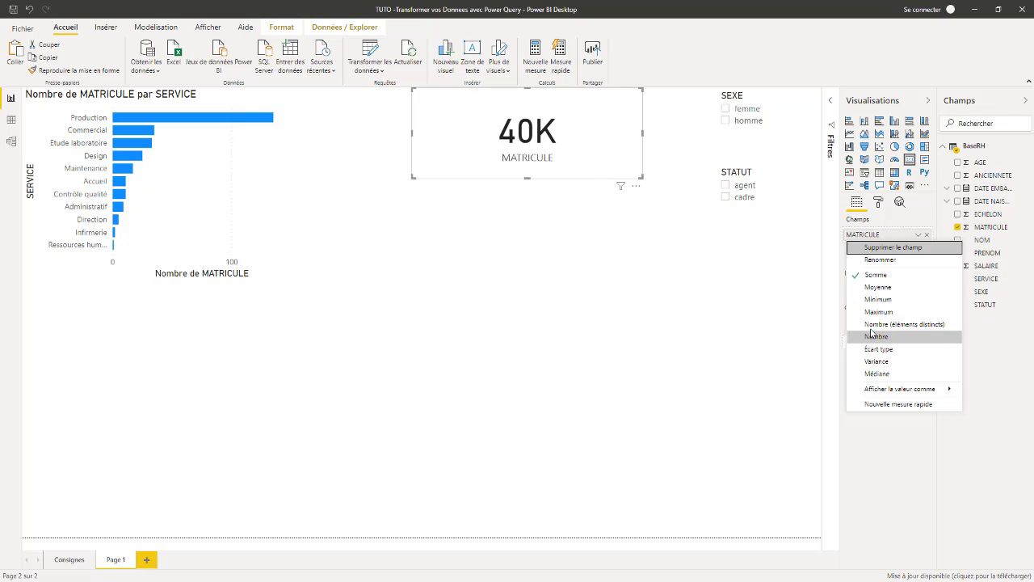
left_click(646, 239)
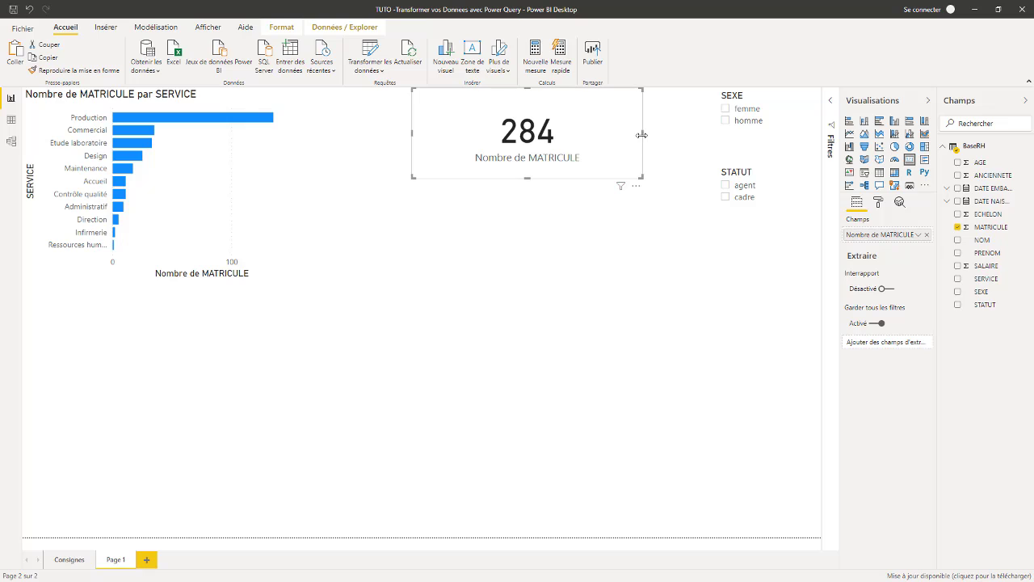
left_click_drag(642, 134, 631, 134)
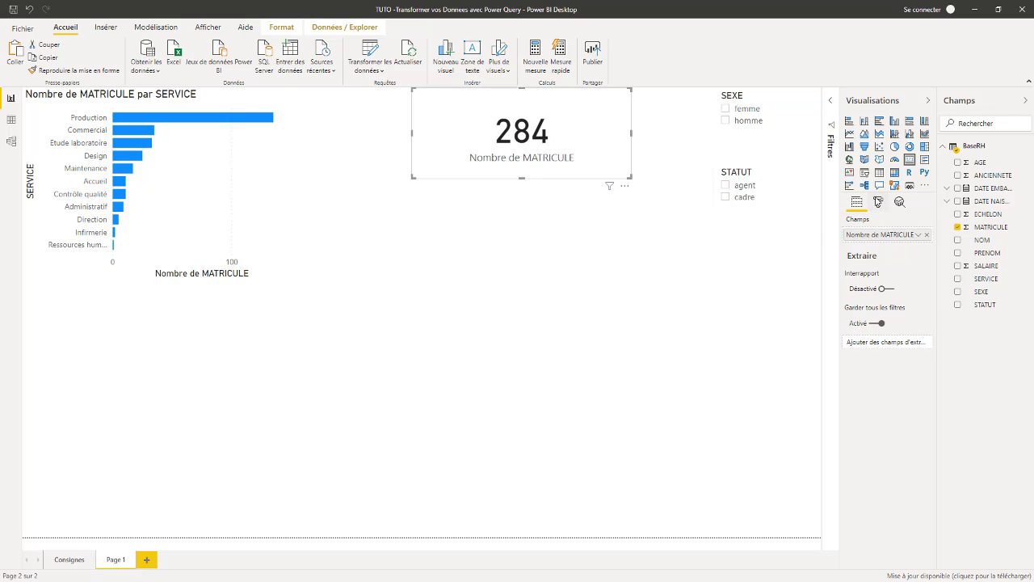
Step: Turn off the category label beneath the number in the MATRICULE card
left_click(879, 202)
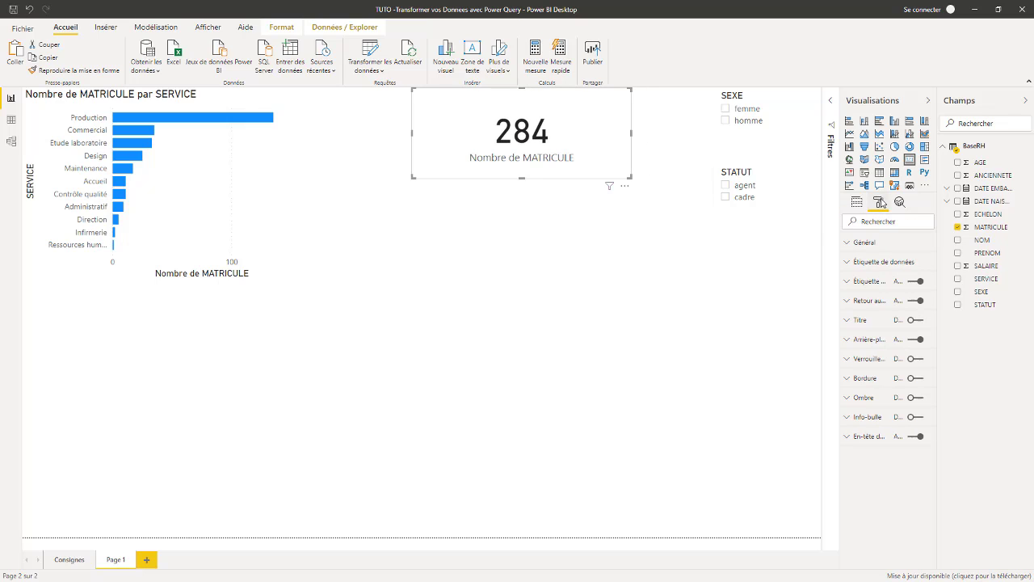
left_click(849, 283)
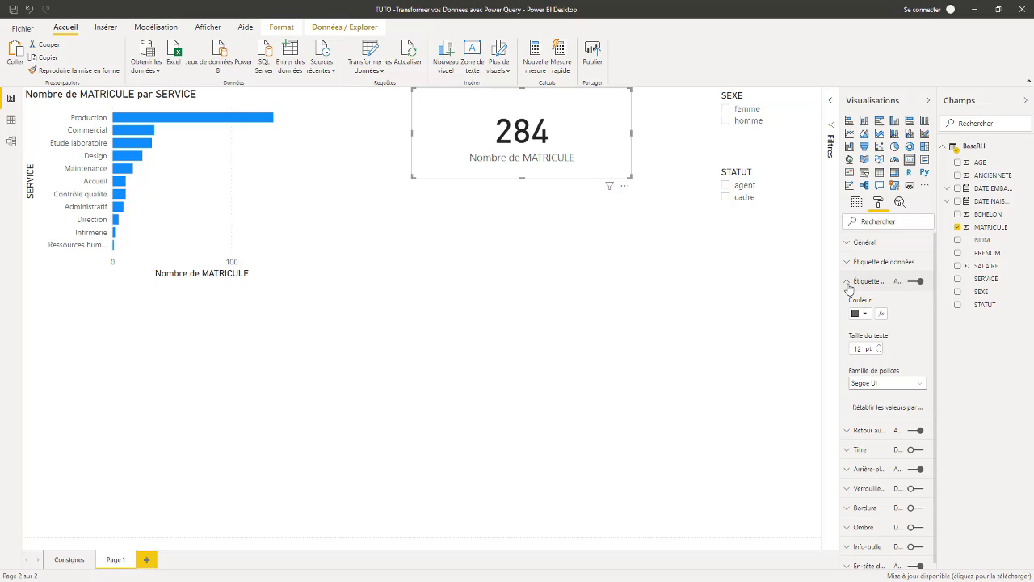
left_click(848, 283)
left_click(916, 281)
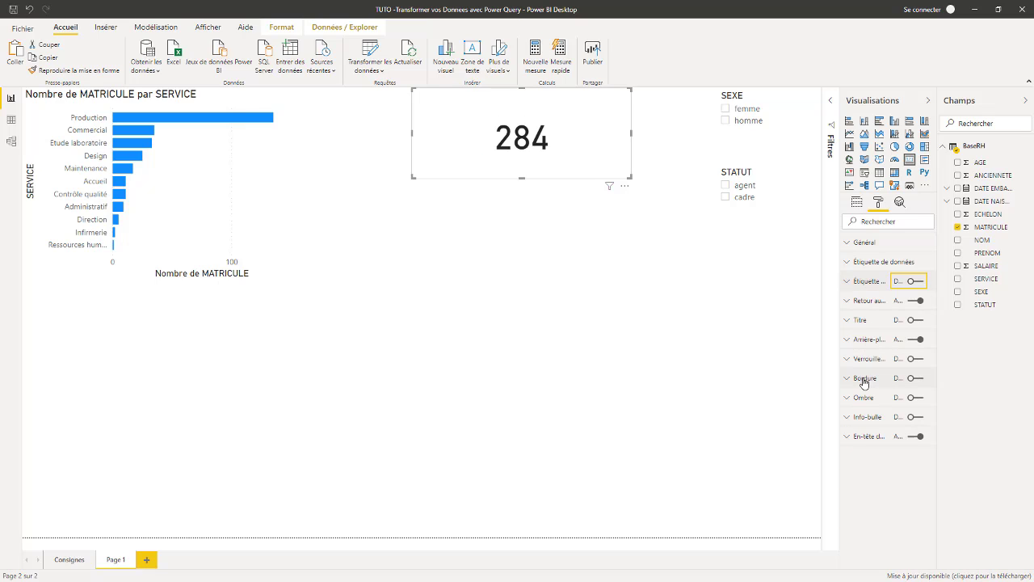
Step: Turn on the card's title and set its text to "Nb Effectif"
left_click(912, 321)
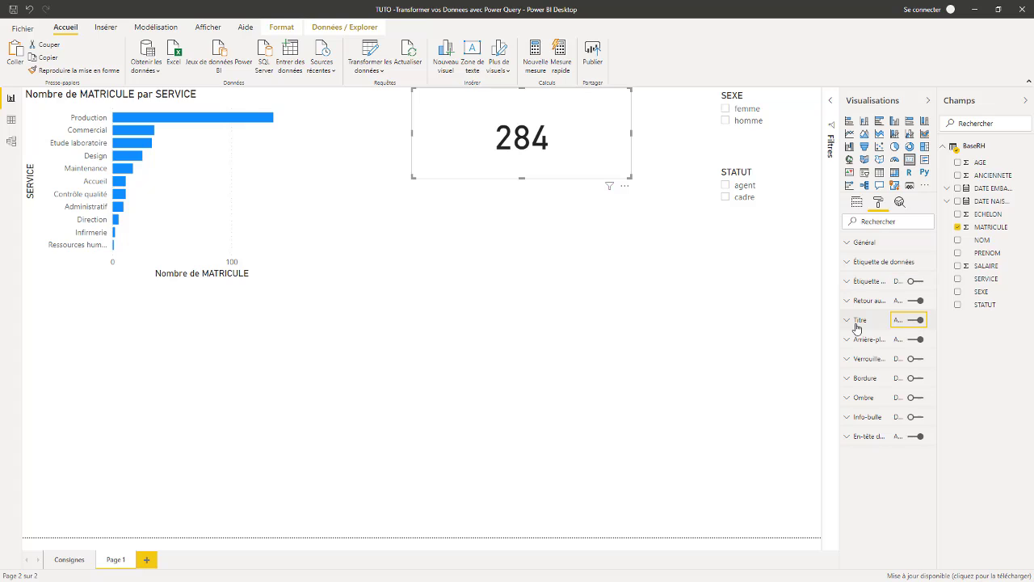
left_click(857, 322)
left_click(876, 353)
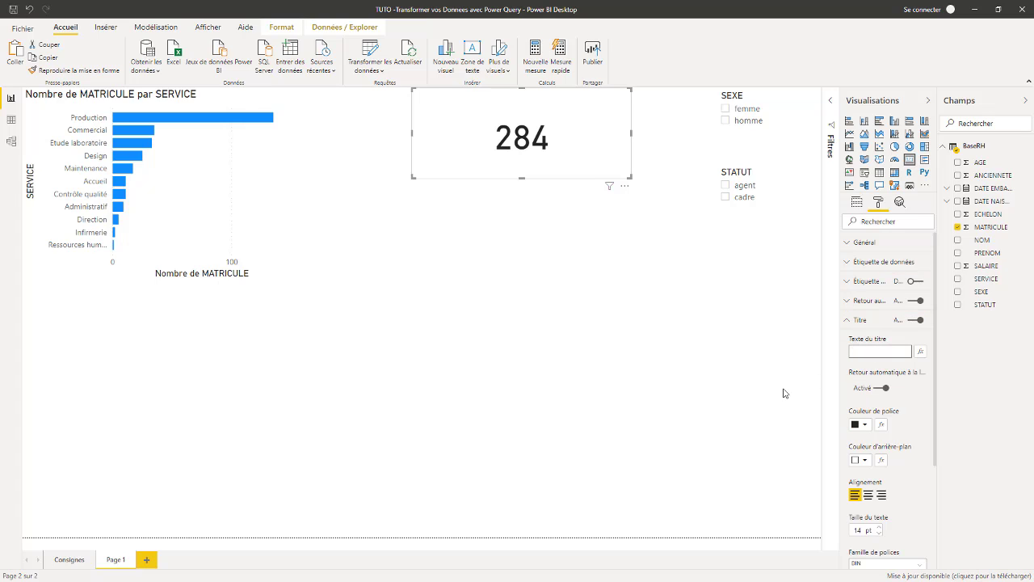
type("Nb Effectif")
key("Return")
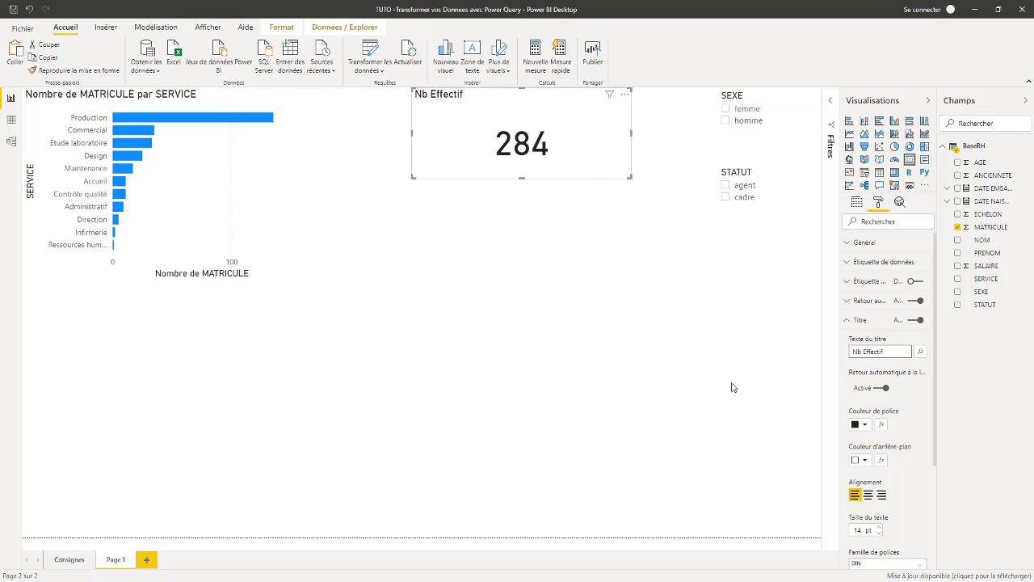
Step: Shrink the Nb Effectif card to a compact box that closely fits its title and number
left_click(732, 387)
left_click(538, 116)
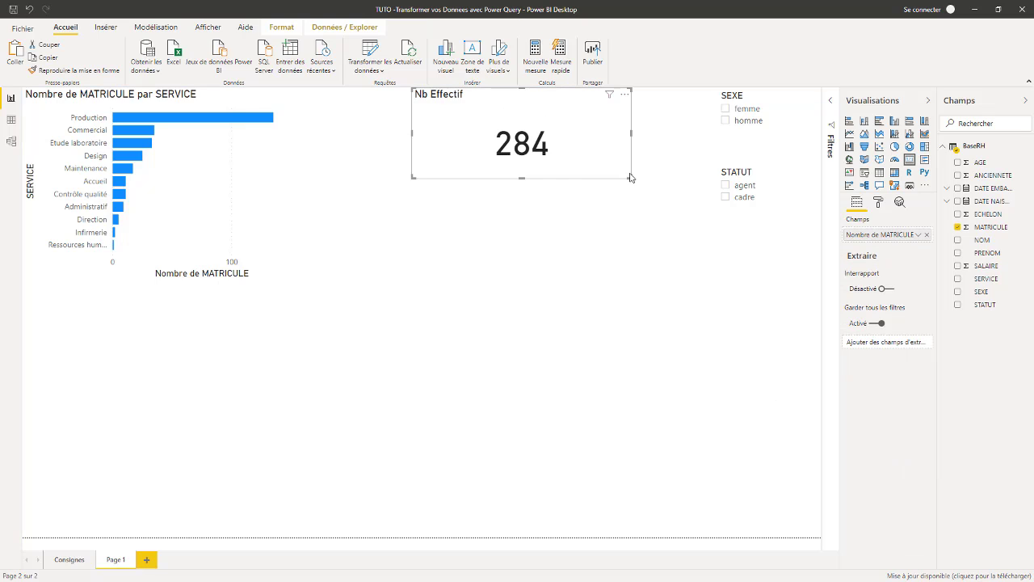
left_click_drag(631, 177, 505, 146)
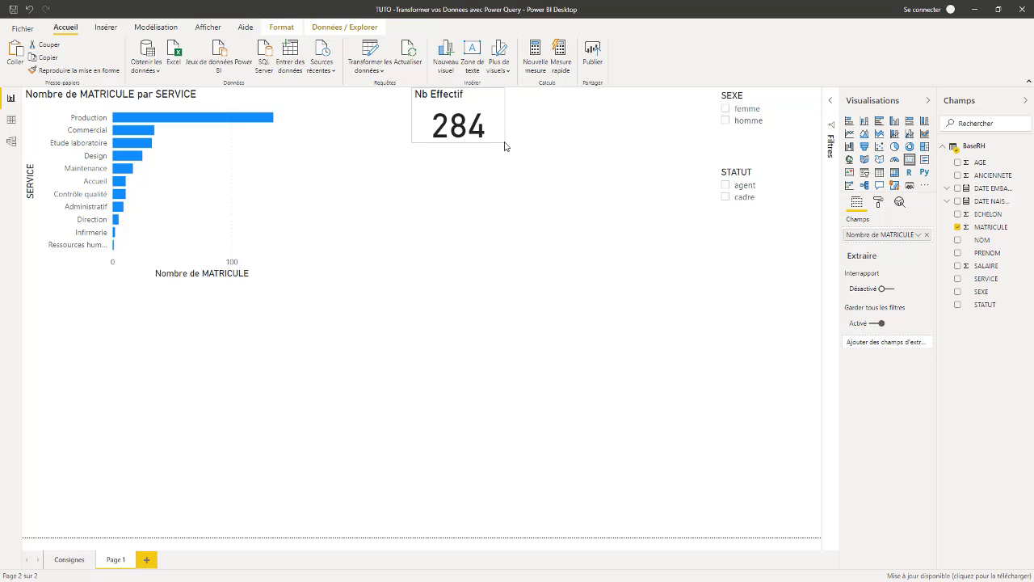
Step: Filter the page by homme and by femme in the SEXE slicer, and slightly enlarge the Nb Effectif card
left_click(726, 120)
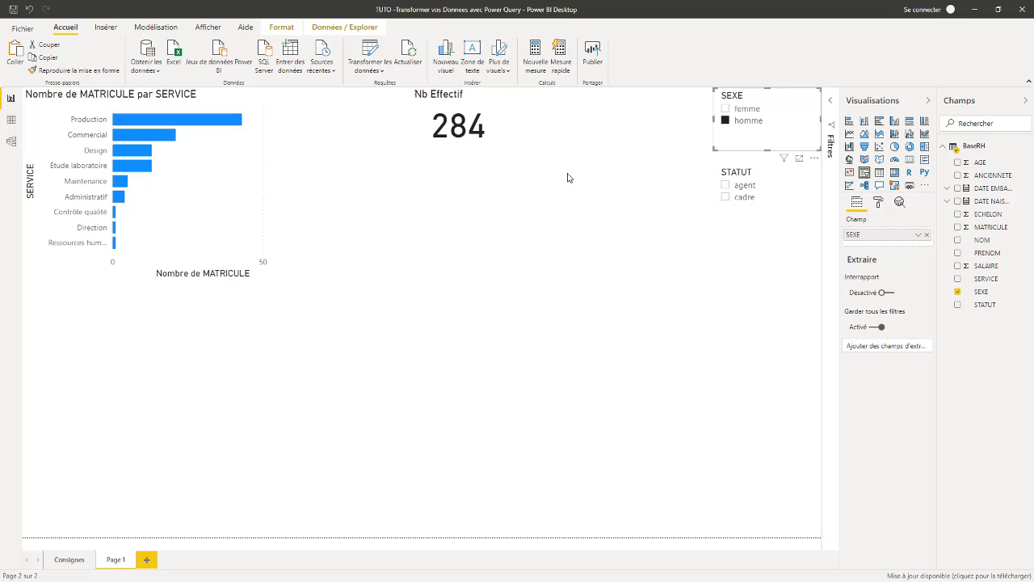
left_click(726, 109)
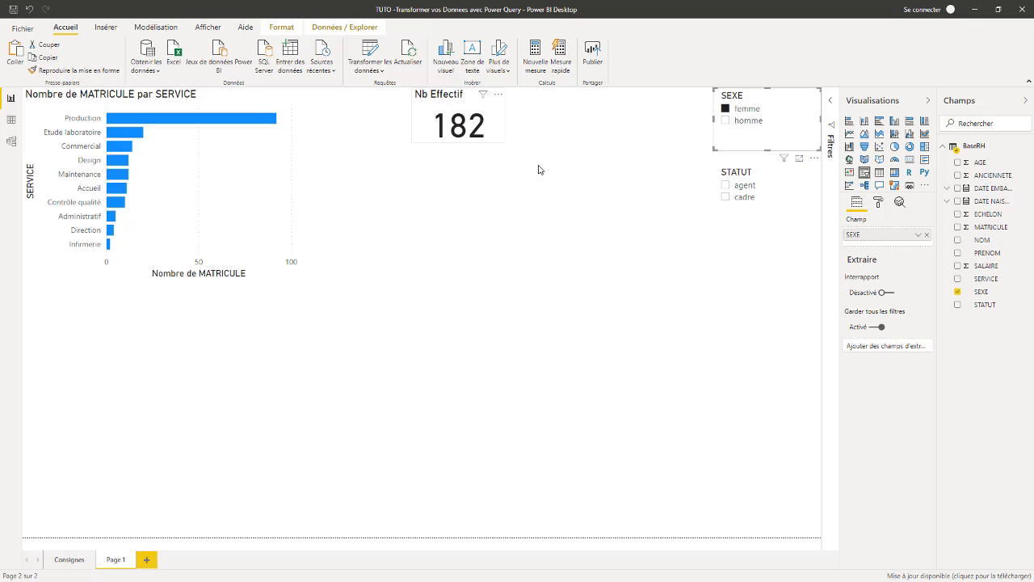
left_click(503, 140)
left_click_drag(502, 141, 519, 150)
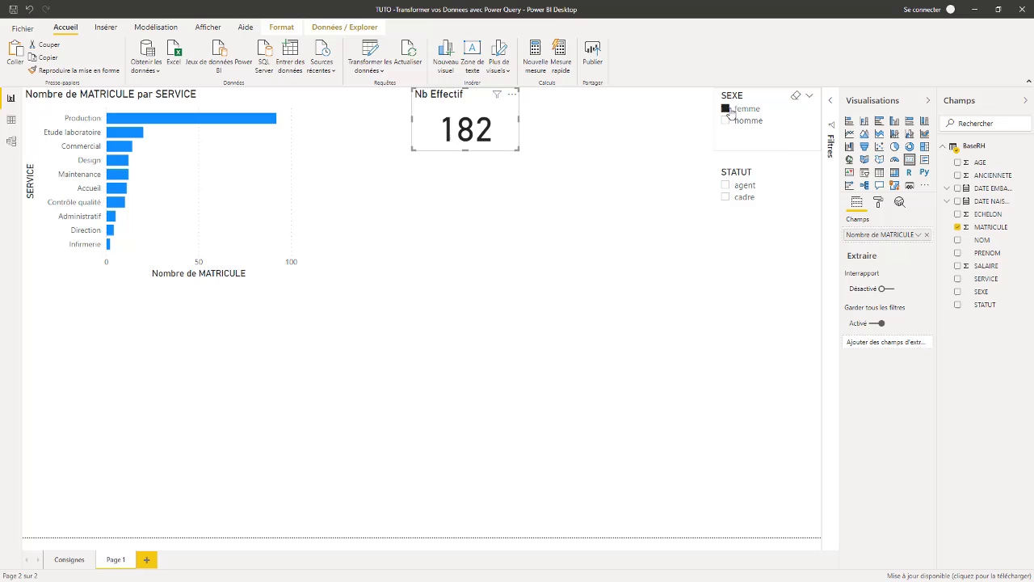
Step: Clear the SEXE filter, compare the headcount for cadre and agent with the STATUT slicer, and clear that selection
left_click(796, 95)
left_click(726, 197)
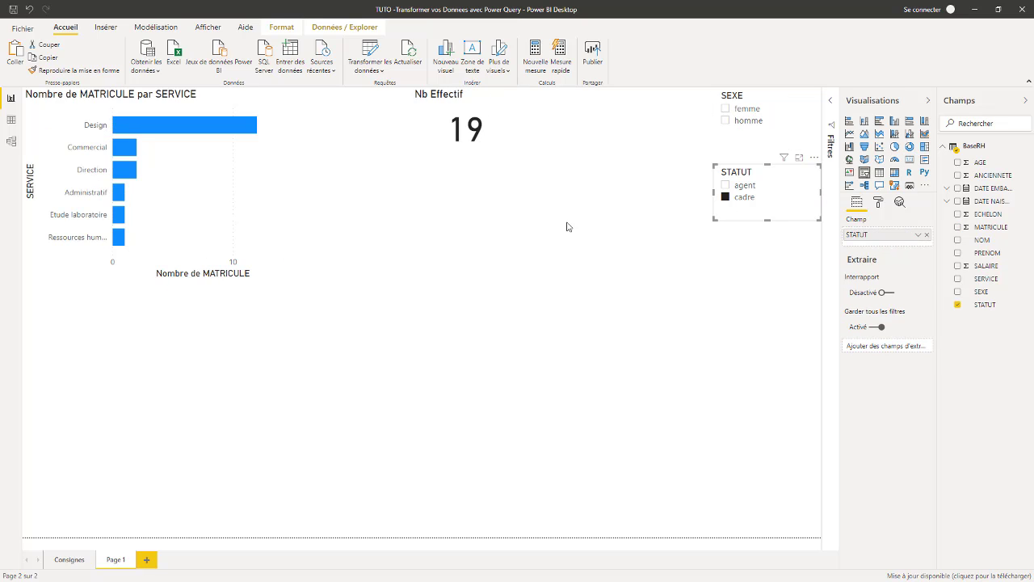
left_click(726, 185)
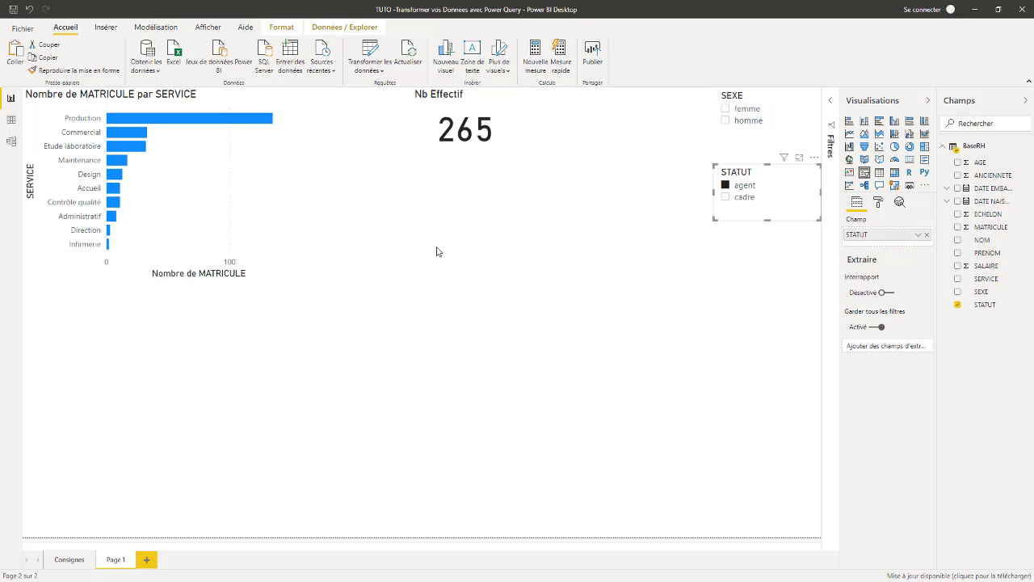
left_click(726, 197)
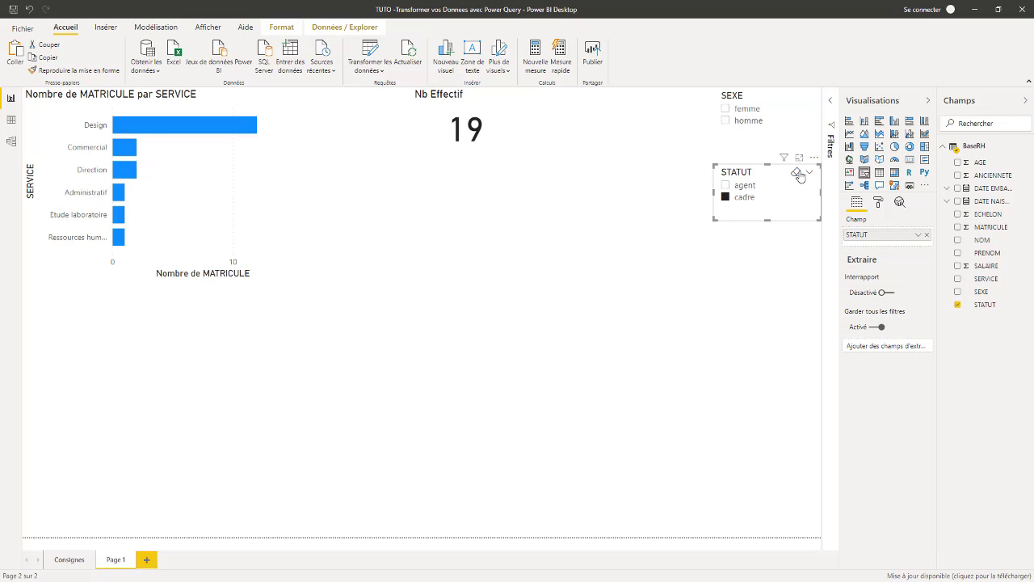
left_click(796, 173)
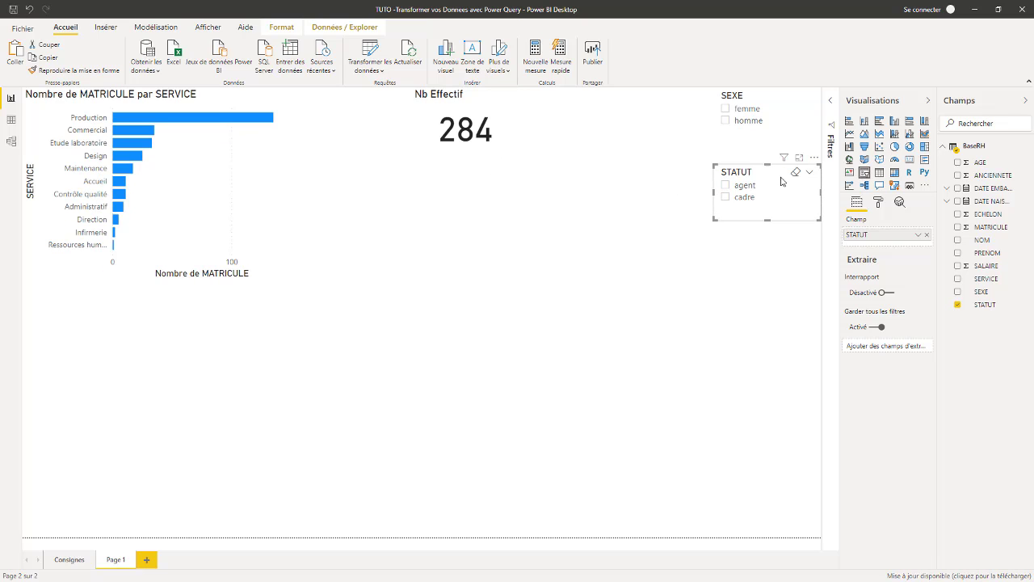
Step: Reduce the Nb Effectif card slightly in width and height and deselect it
left_click(496, 148)
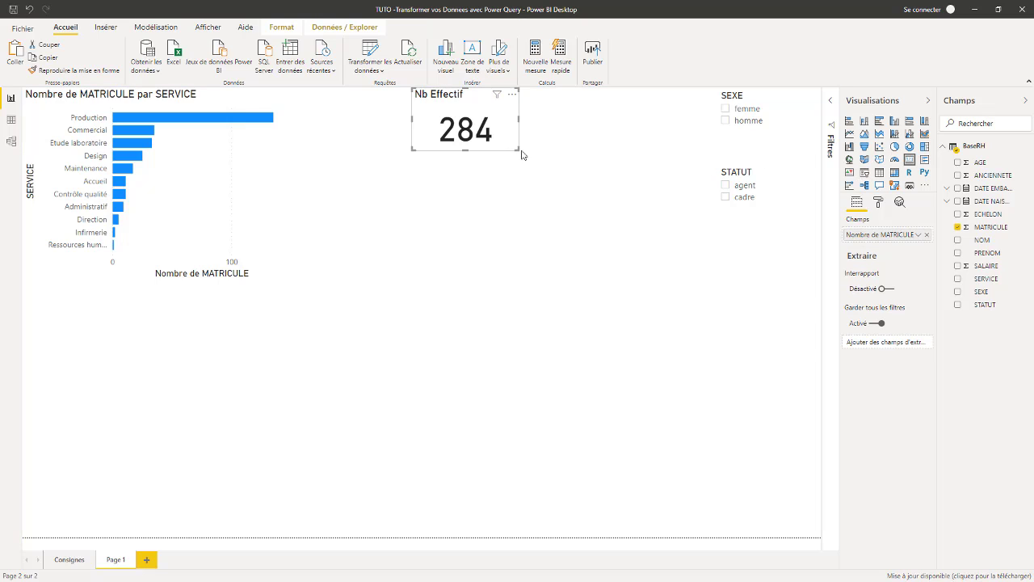
left_click_drag(518, 147, 498, 143)
left_click(532, 192)
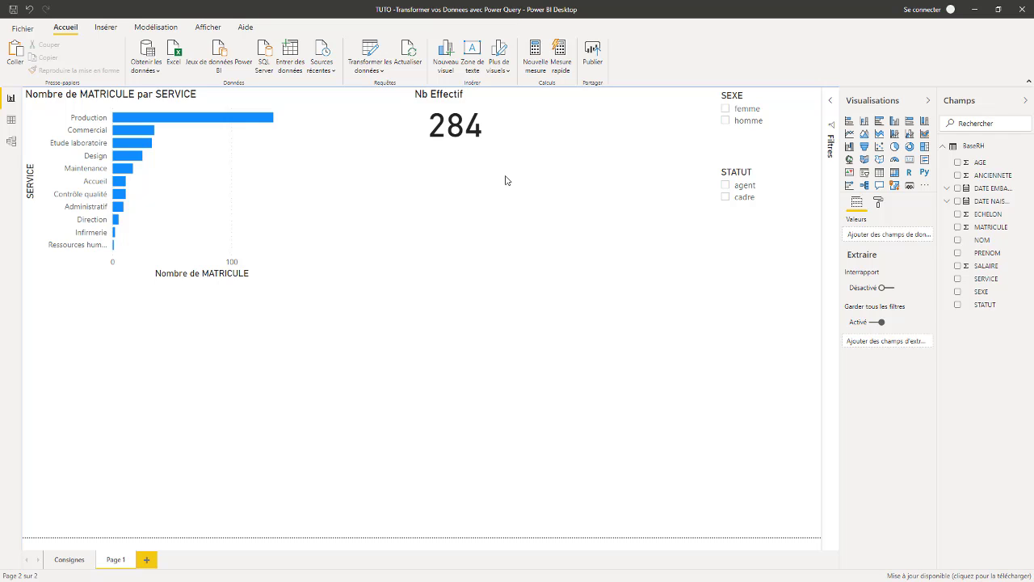
left_click(372, 68)
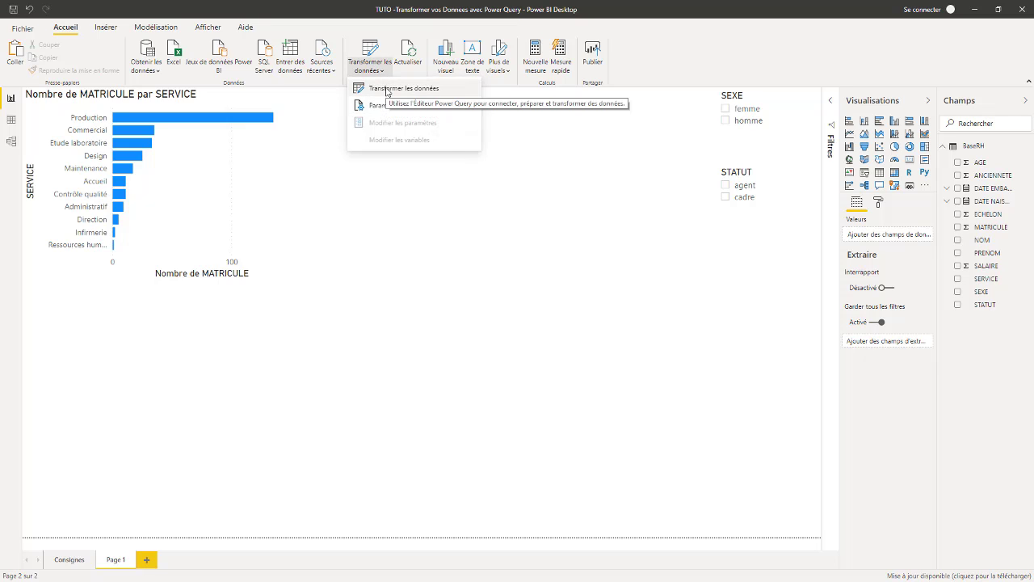
left_click(387, 89)
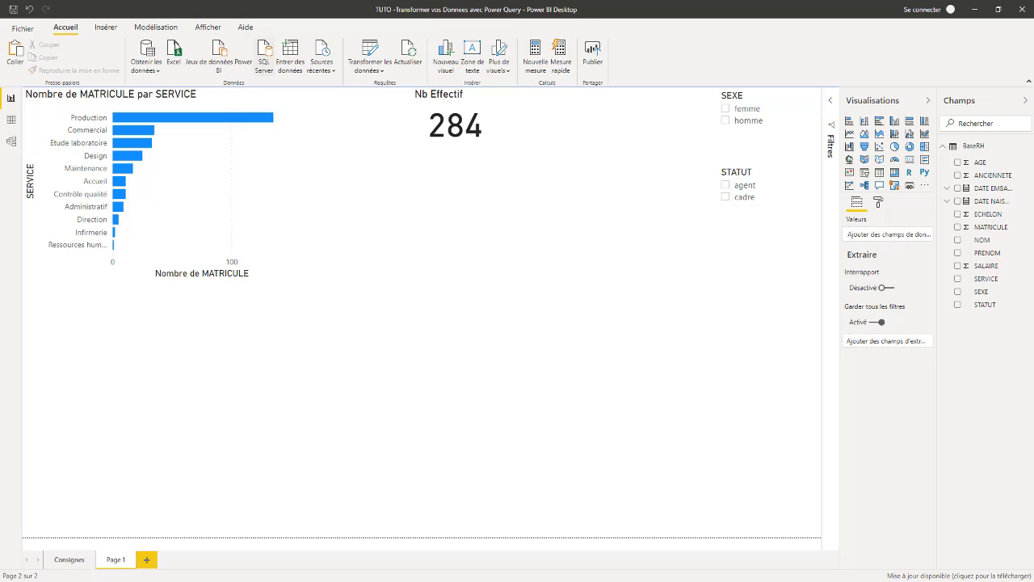
left_click(374, 70)
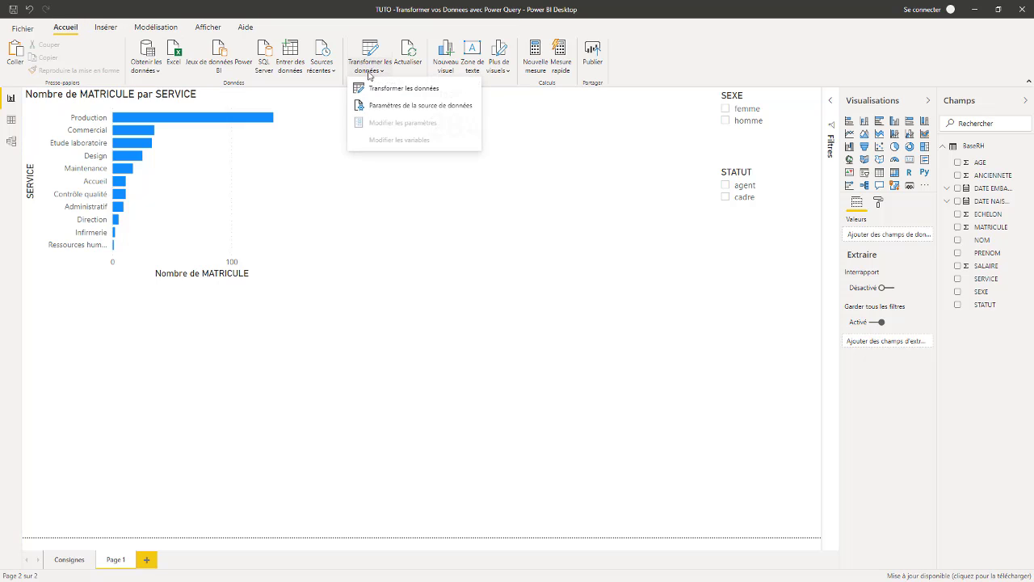
left_click(417, 234)
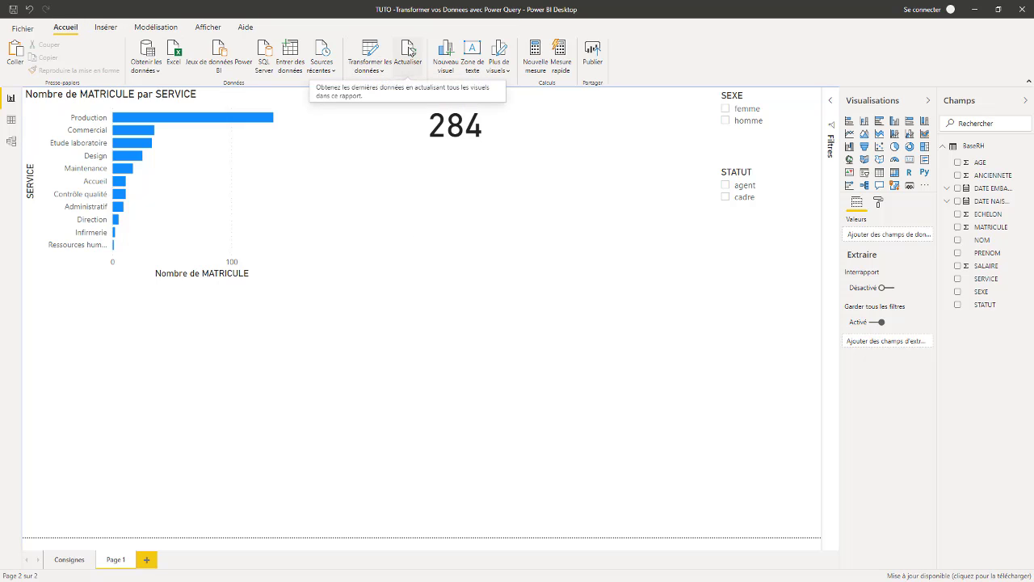